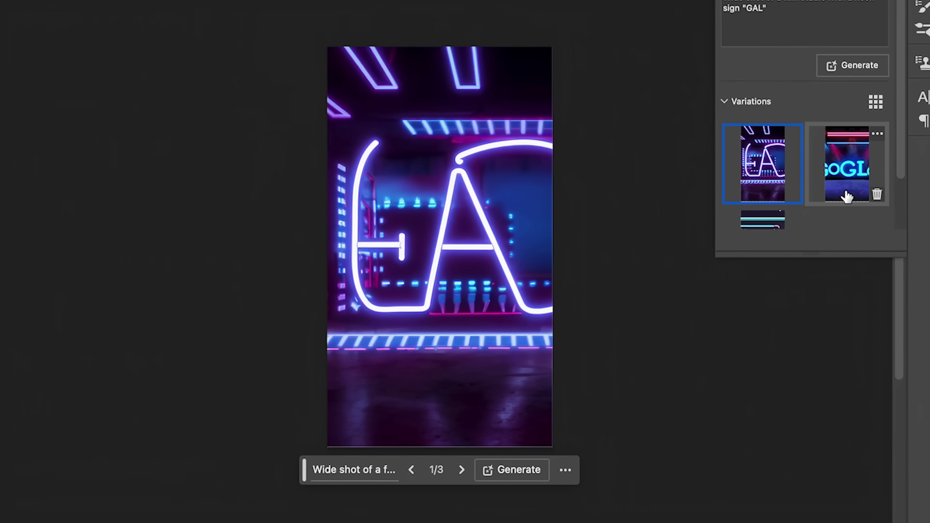
Bring up the After Effects project with GreenScreenDemo4k.mp4 in the Project panel and empty Comp 1.
{"action": "scroll", "coordinate": [847, 194], "scroll_direction": "down", "scroll_amount": 1}
{"action": "left_click", "coordinate": [762, 214]}
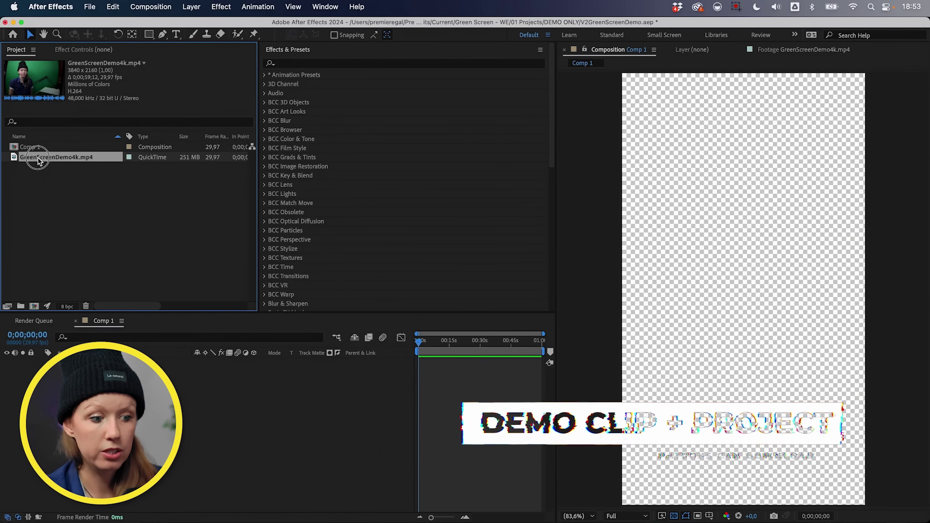
Place GreenScreenDemo4k.mp4 in Comp 1 as a layer and centre the woman in the viewer.
{"action": "left_click_drag", "start_coordinate": [37, 158], "coordinate": [139, 403]}
{"action": "left_click_drag", "start_coordinate": [184, 376], "coordinate": [185, 376]}
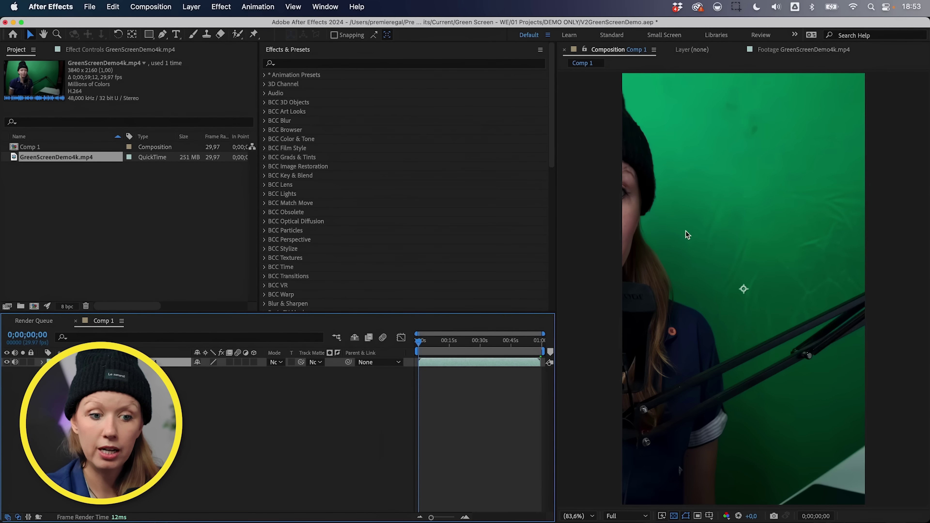
{"action": "left_click_drag", "start_coordinate": [687, 235], "coordinate": [740, 265]}
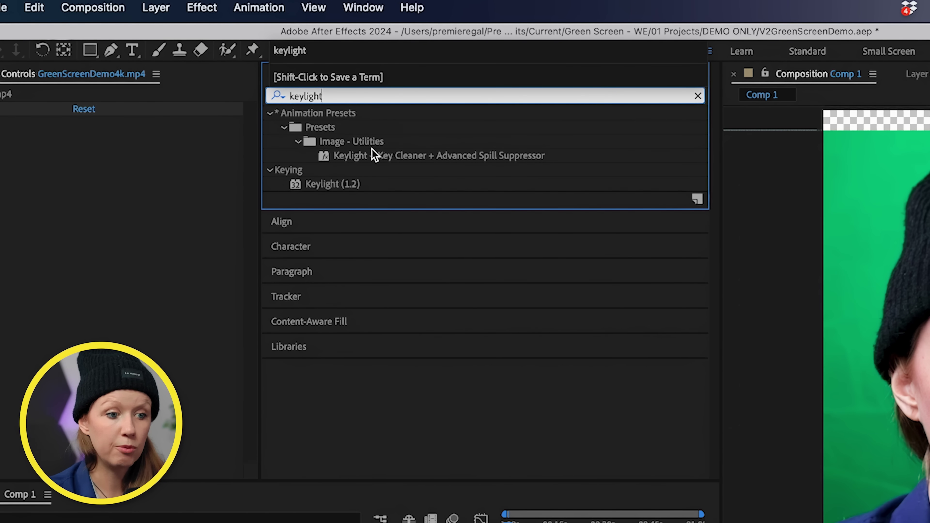
Apply the Keylight + Key Cleaner + Advanced Spill Suppressor preset to layer 1 and sample the green backdrop as Screen Colour.
{"action": "left_click", "coordinate": [388, 157]}
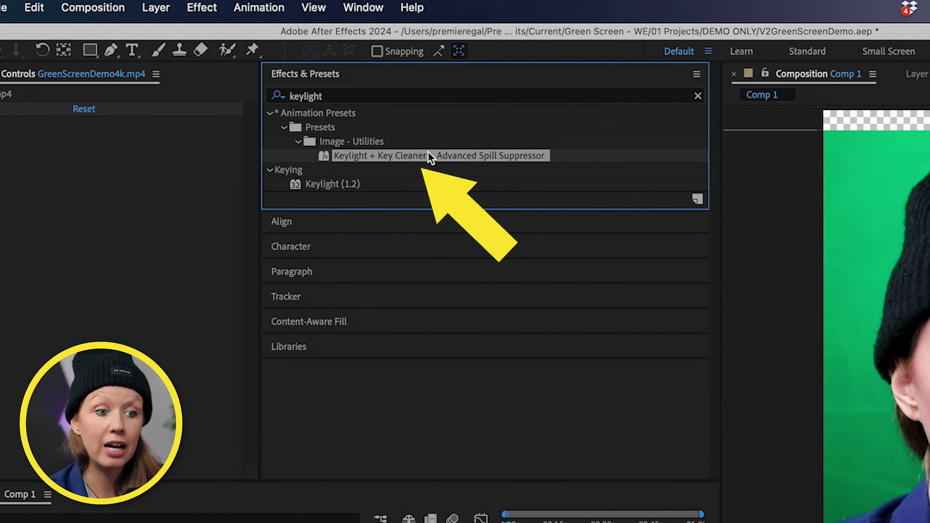
{"action": "left_click", "coordinate": [421, 153]}
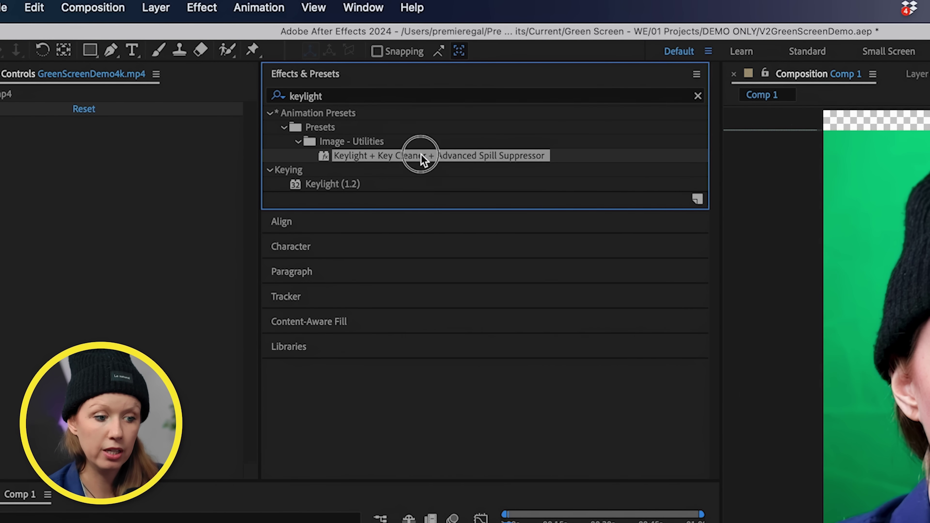
{"action": "left_click_drag", "start_coordinate": [420, 154], "coordinate": [206, 285]}
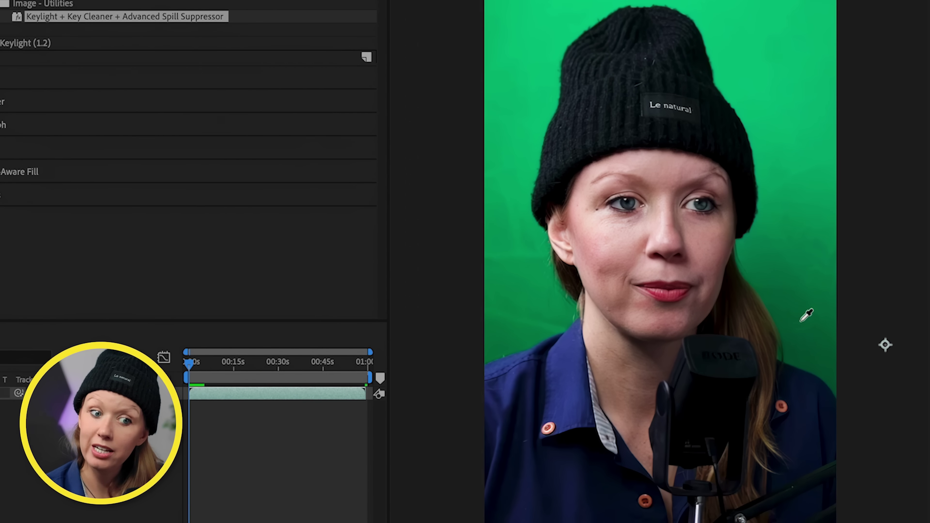
{"action": "left_click", "coordinate": [801, 320]}
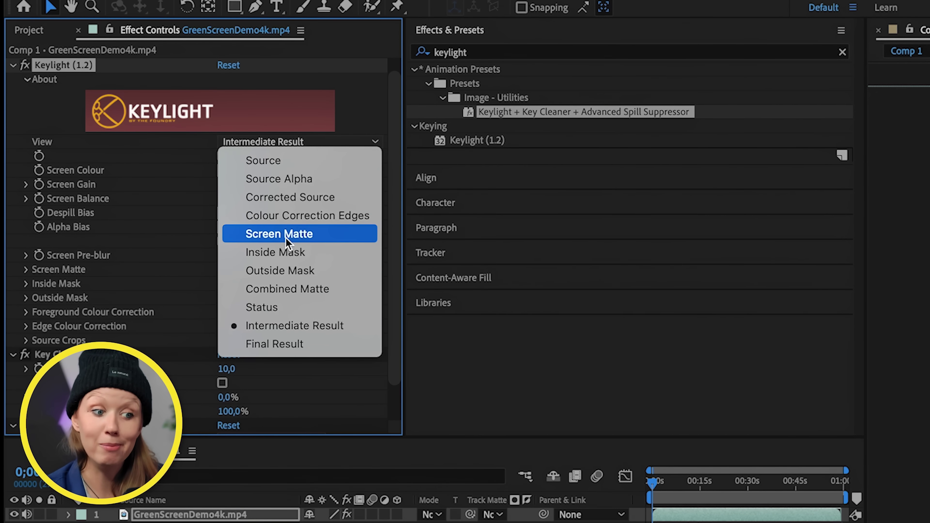
Switch Keylight's View to Screen Matte and raise Clip Black to 15.0.
{"action": "left_click", "coordinate": [286, 234]}
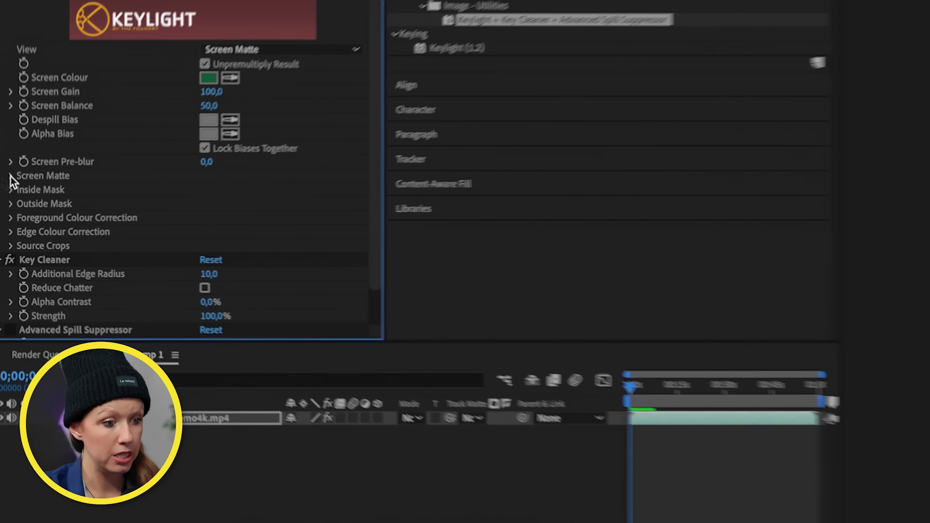
{"action": "left_click", "coordinate": [15, 204]}
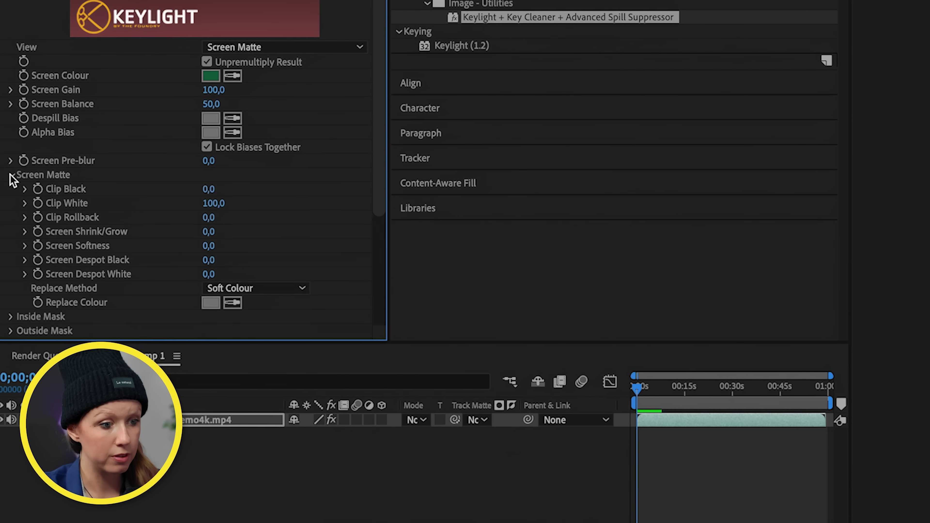
{"action": "left_click", "coordinate": [25, 189]}
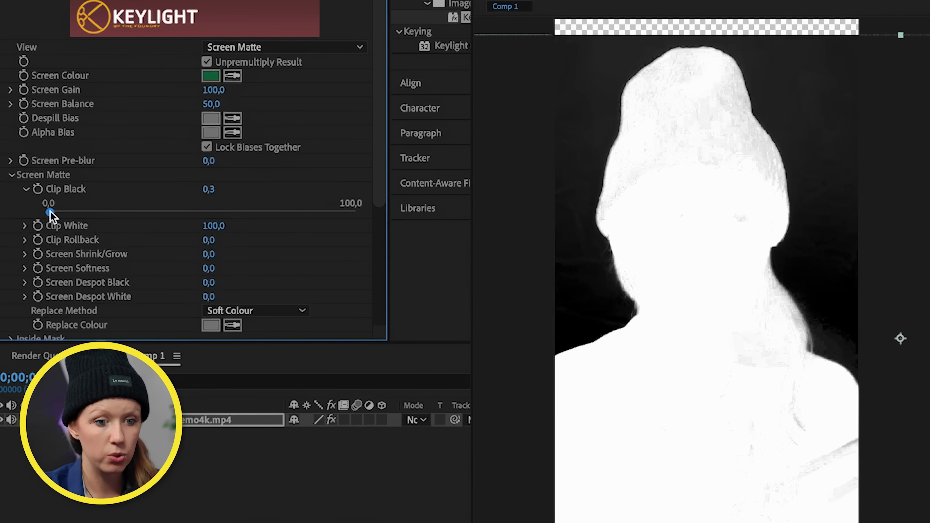
{"action": "left_click_drag", "start_coordinate": [52, 212], "coordinate": [76, 216]}
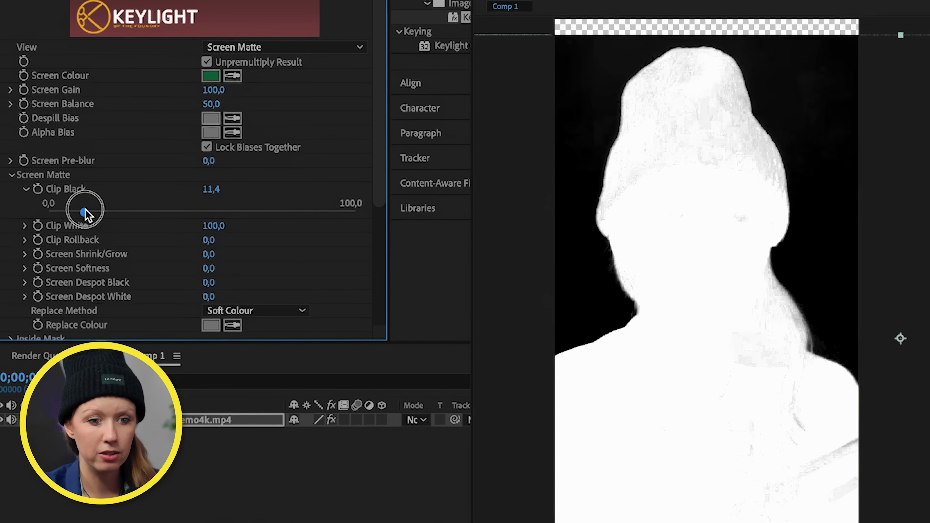
{"action": "left_click_drag", "start_coordinate": [89, 212], "coordinate": [95, 213]}
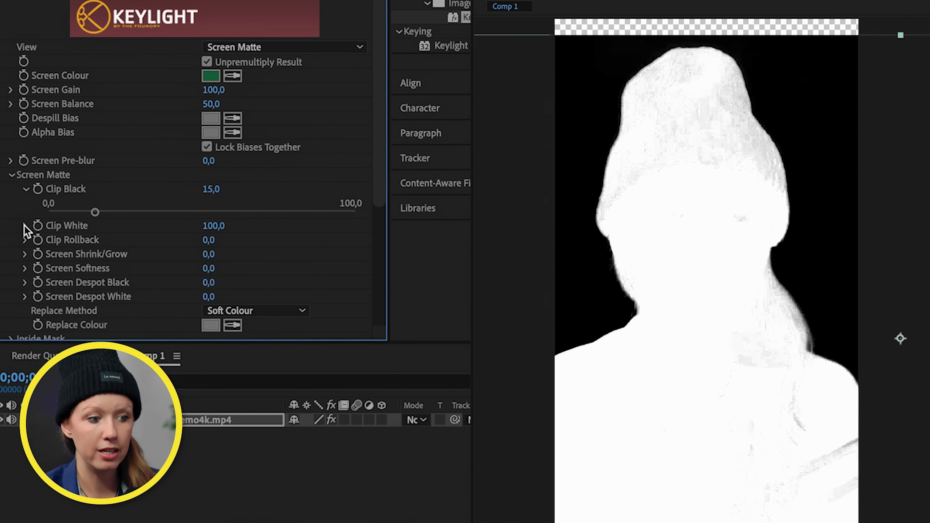
Lower Clip White until the woman's matte is solid white.
{"action": "left_click", "coordinate": [25, 226]}
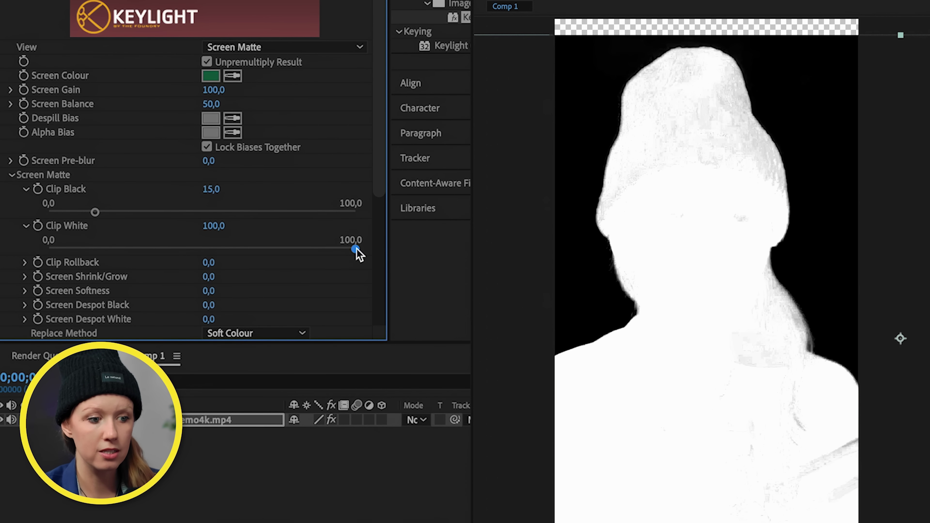
{"action": "left_click_drag", "start_coordinate": [345, 249], "coordinate": [302, 249]}
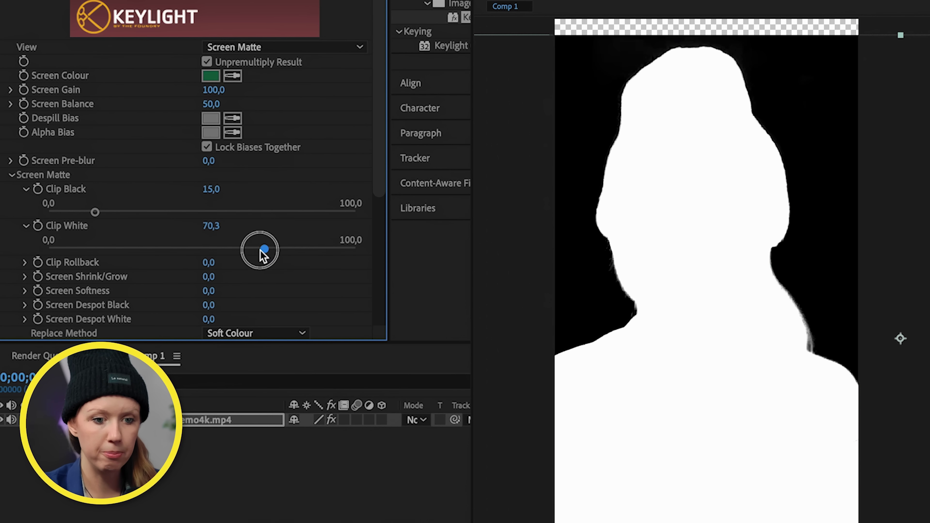
{"action": "left_click_drag", "start_coordinate": [197, 244], "coordinate": [141, 253]}
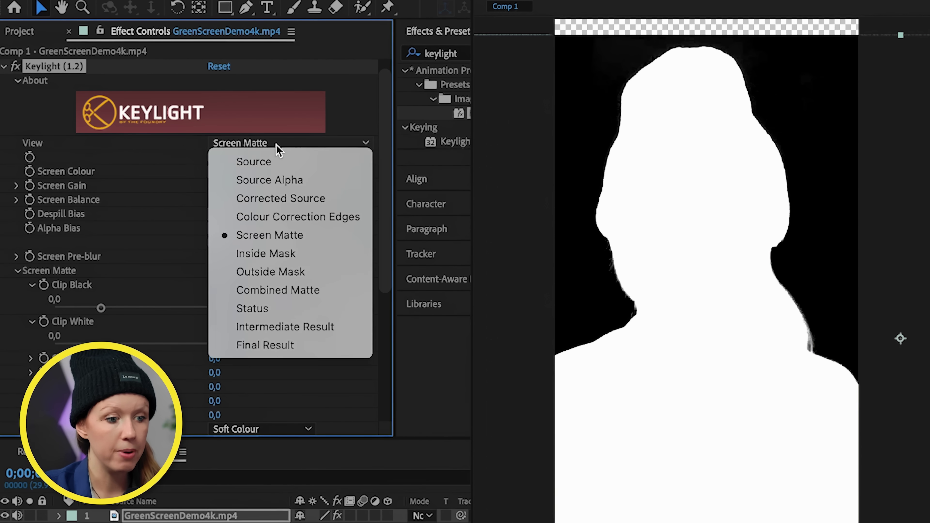
Return Keylight to Final Result and zoom in to inspect the hat edges.
{"action": "left_click", "coordinate": [264, 346]}
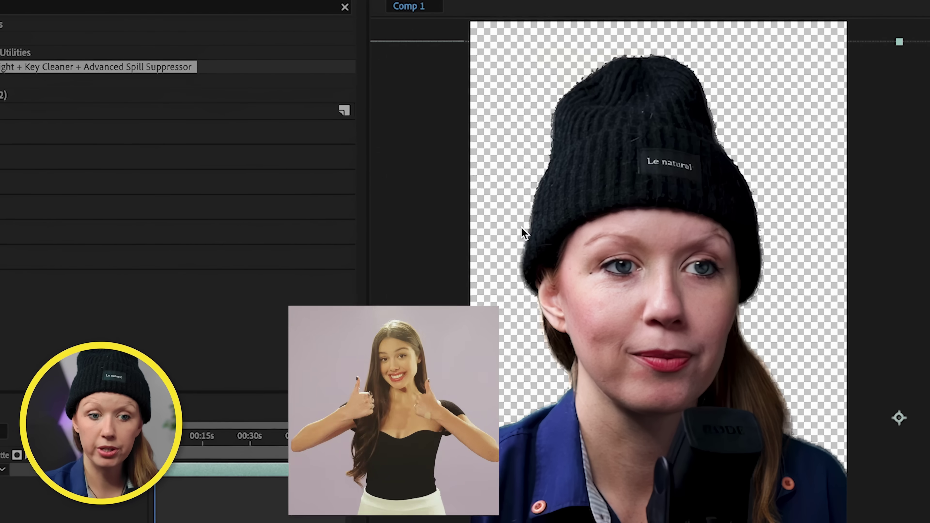
{"action": "scroll", "coordinate": [521, 227], "scroll_direction": "up", "scroll_amount": 3}
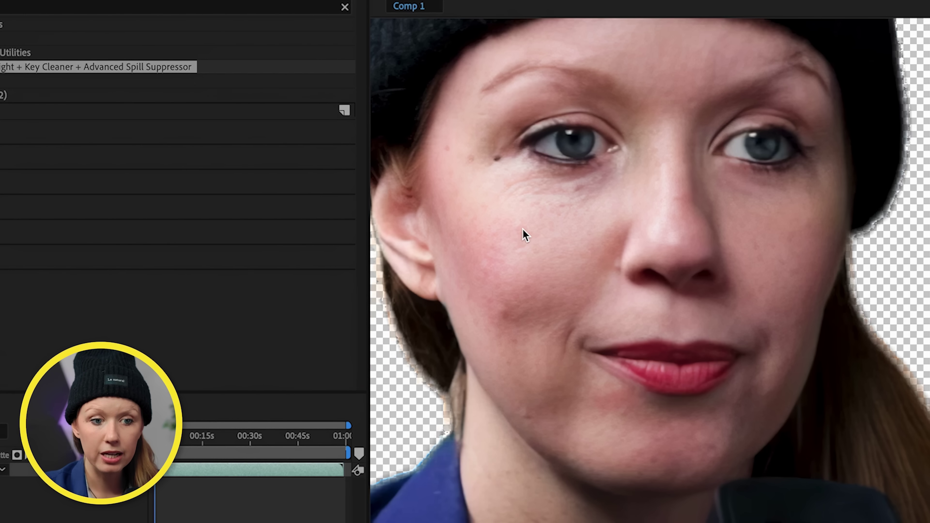
{"action": "scroll", "coordinate": [521, 282], "scroll_direction": "down", "scroll_amount": 3}
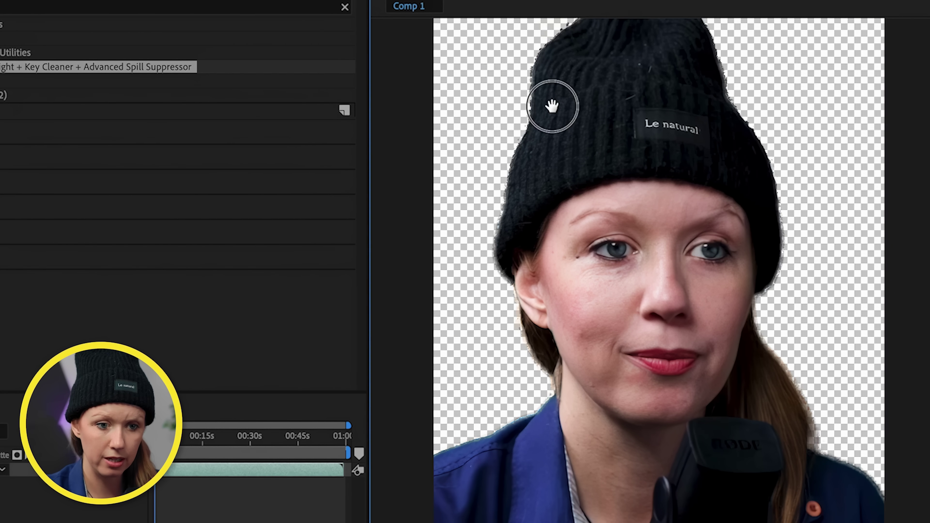
{"action": "left_click_drag", "start_coordinate": [553, 106], "coordinate": [560, 171]}
{"action": "left_click_drag", "start_coordinate": [546, 119], "coordinate": [555, 167]}
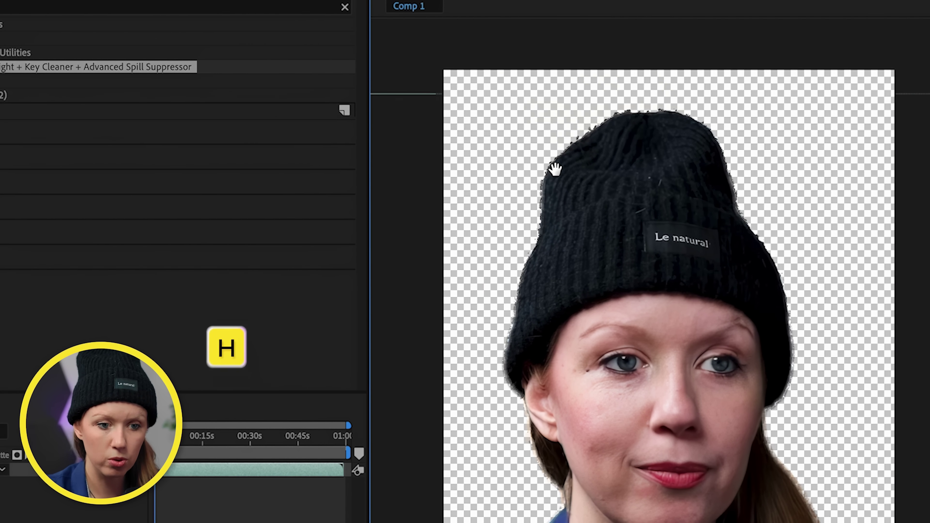
{"action": "scroll", "coordinate": [555, 166], "scroll_direction": "up", "scroll_amount": 5}
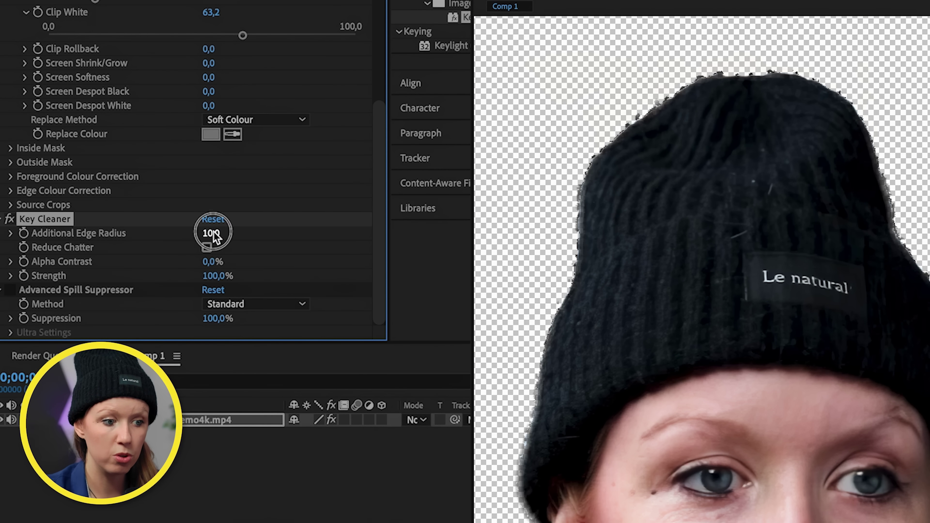
Set Key Cleaner's Additional Edge Radius to 0 and check the edges around the face.
{"action": "type", "text": "0"}
{"action": "key", "text": "Return"}
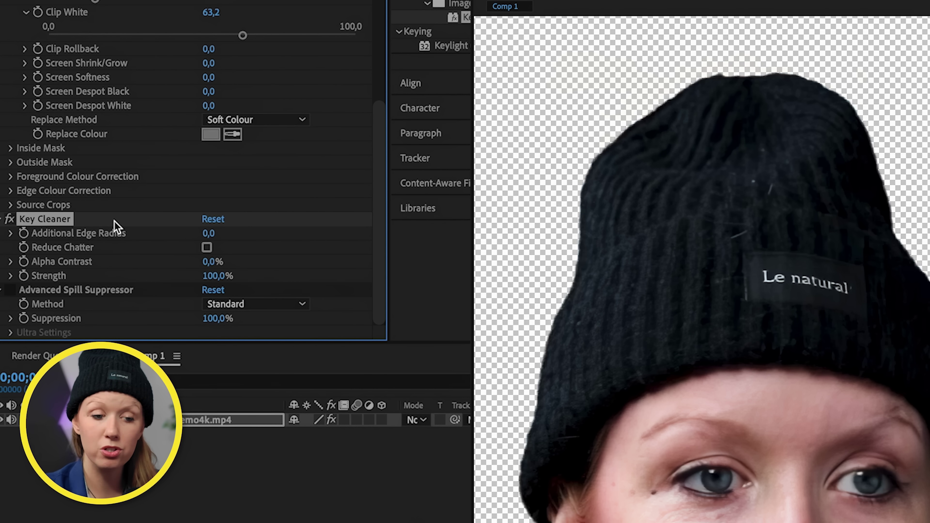
{"action": "left_click_drag", "start_coordinate": [606, 341], "coordinate": [616, 116]}
{"action": "scroll", "coordinate": [587, 415], "scroll_direction": "down", "scroll_amount": 5}
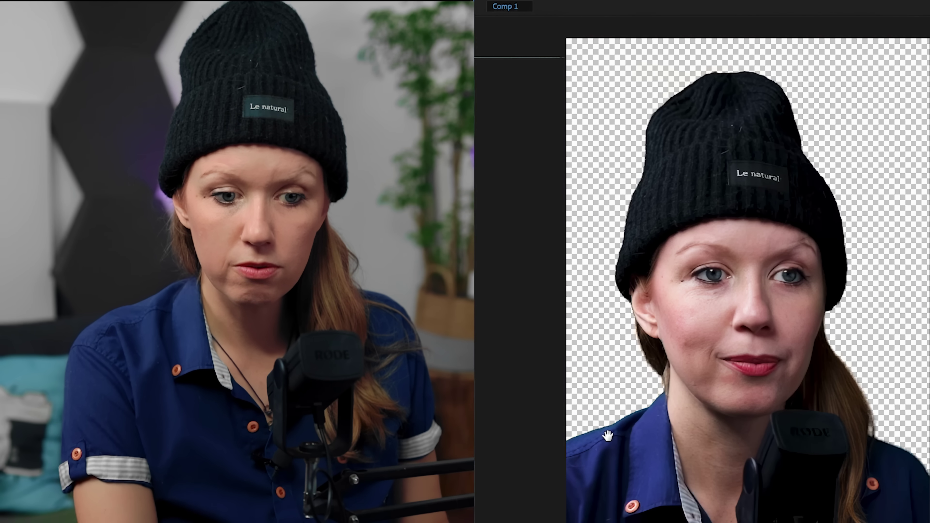
{"action": "scroll", "coordinate": [609, 438], "scroll_direction": "up", "scroll_amount": 3}
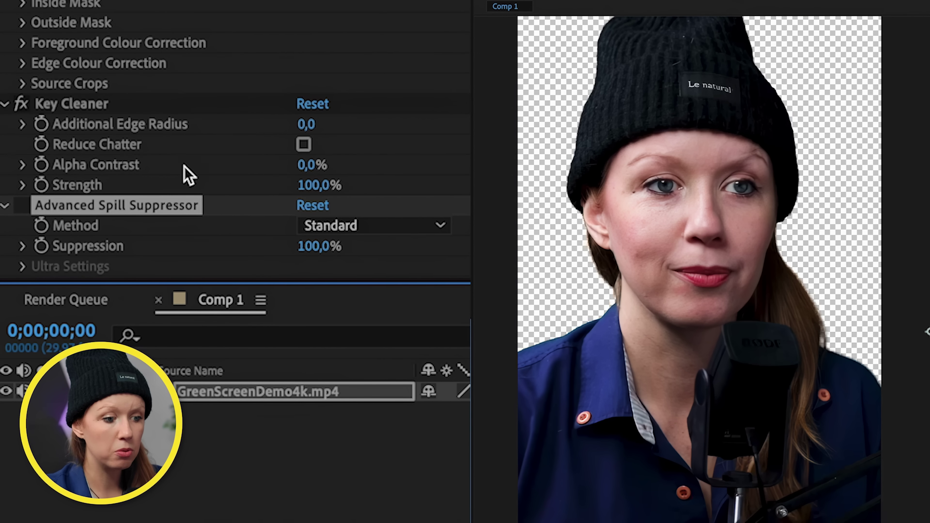
Delete Advanced Spill Suppressor, enable Key Cleaner's Reduce Chatter, and check the hair at a later frame.
{"action": "key", "text": "Delete"}
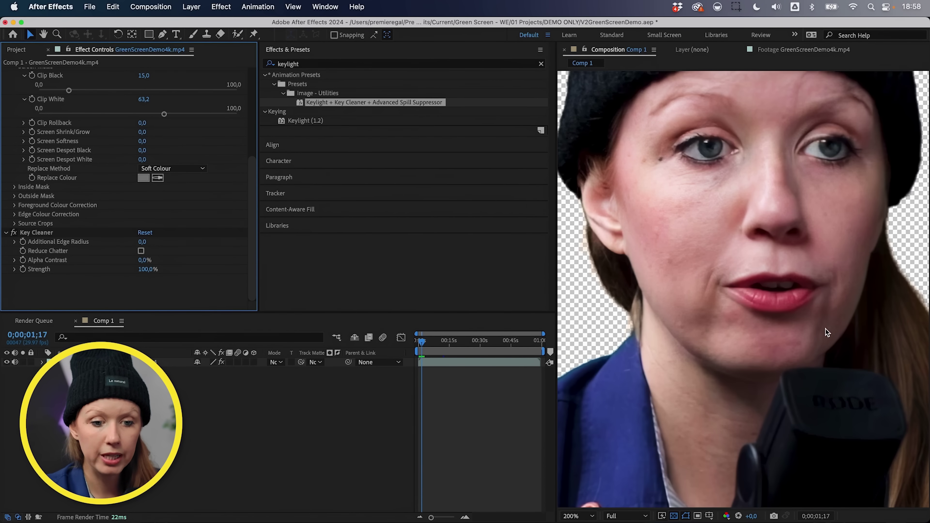
{"action": "scroll", "coordinate": [826, 332], "scroll_direction": "up", "scroll_amount": 2}
{"action": "key", "text": "space"}
{"action": "left_click_drag", "start_coordinate": [718, 291], "coordinate": [564, 342]}
{"action": "left_click_drag", "start_coordinate": [429, 346], "coordinate": [412, 343]}
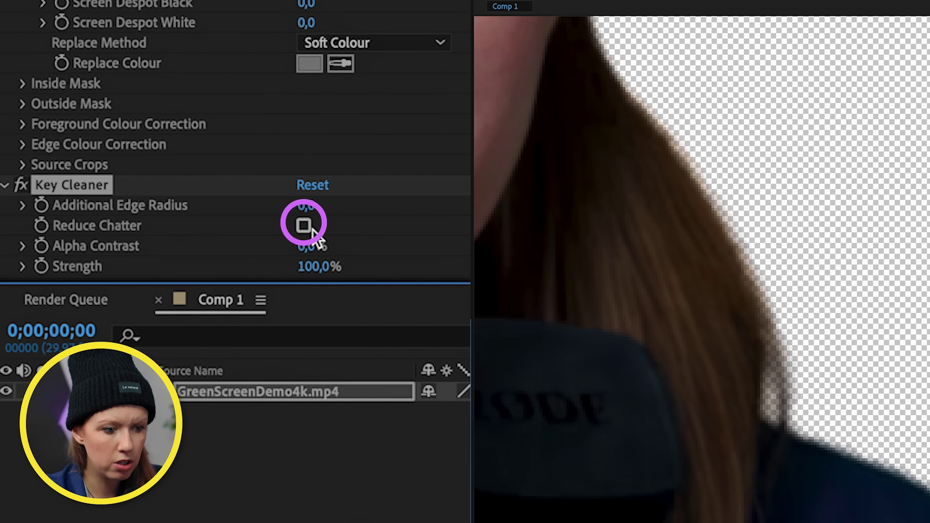
{"action": "left_click", "coordinate": [304, 226]}
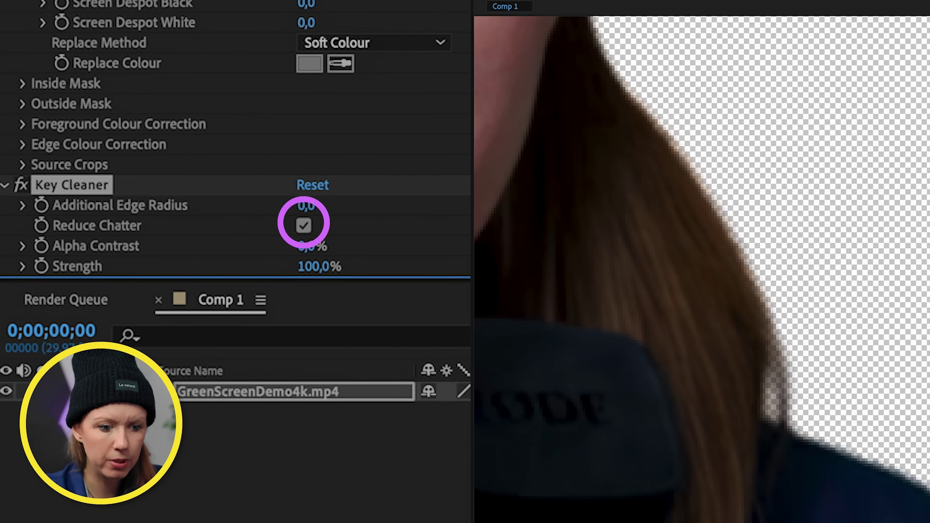
{"action": "key", "text": "space"}
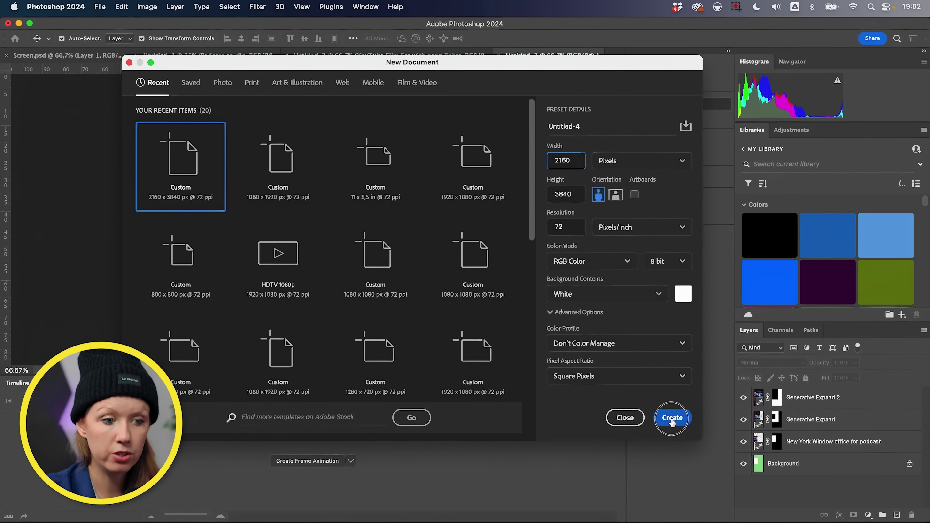
Create the 2160 × 3840 px portrait document with a white background.
{"action": "left_click", "coordinate": [672, 422]}
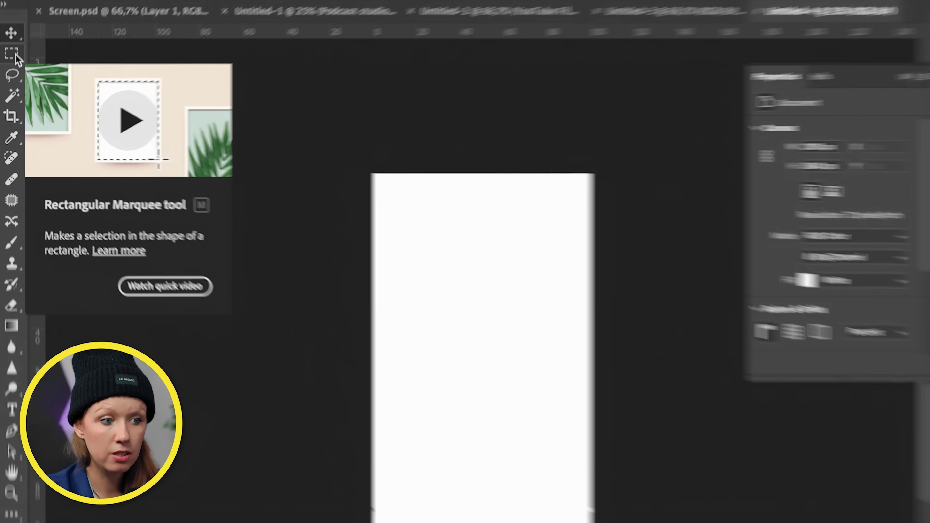
Select the whole canvas and Generative Fill it with 'Wide shot of a film studio with a neon sign "GAL"'.
{"action": "left_click_drag", "start_coordinate": [355, 165], "coordinate": [670, 522]}
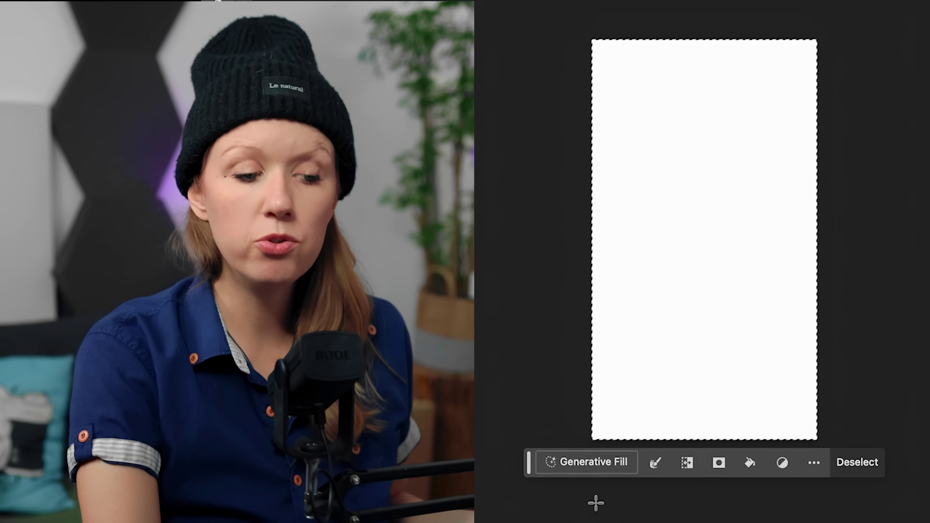
{"action": "left_click", "coordinate": [588, 463]}
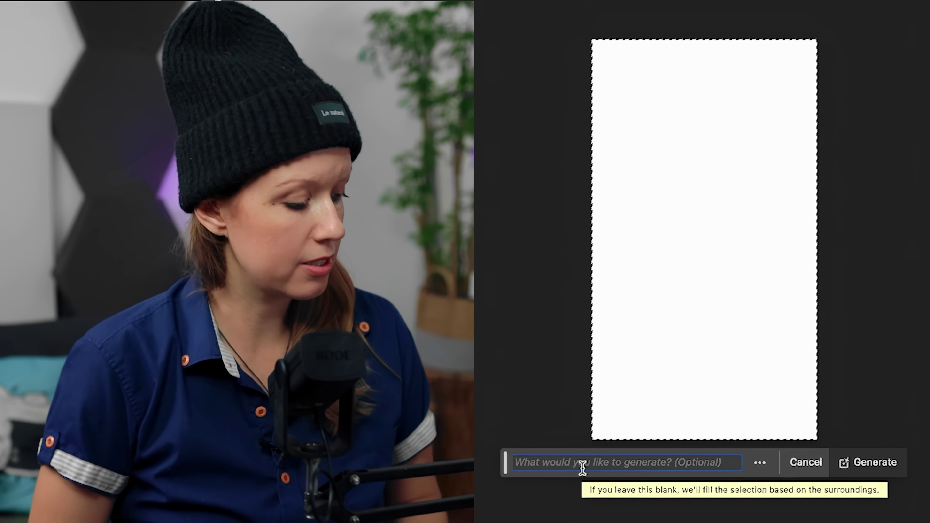
{"action": "type", "text": "Wide sh"}
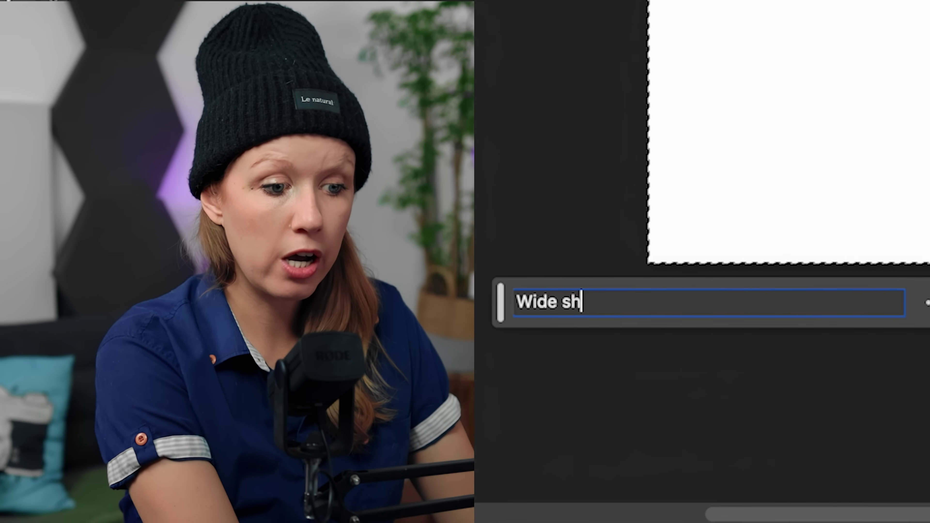
{"action": "type", "text": "ot of a film studi"}
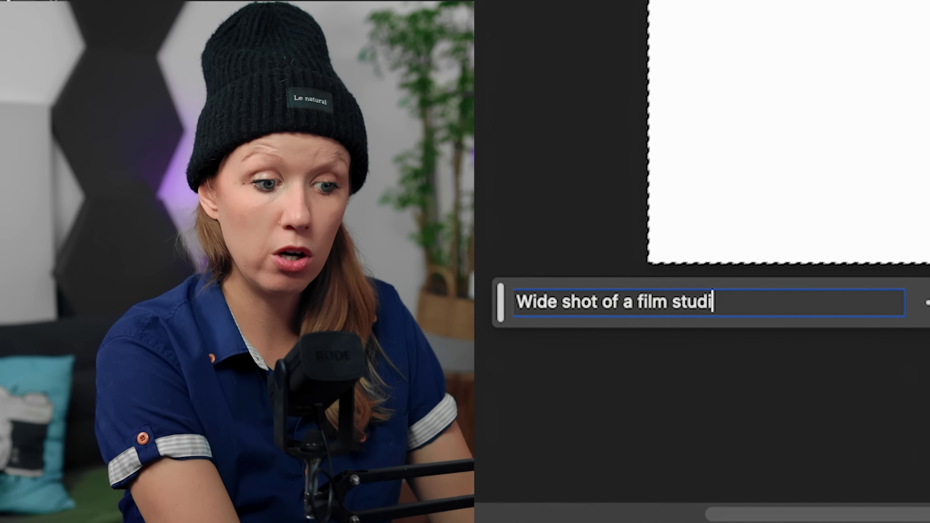
{"action": "type", "text": "o with a neon "}
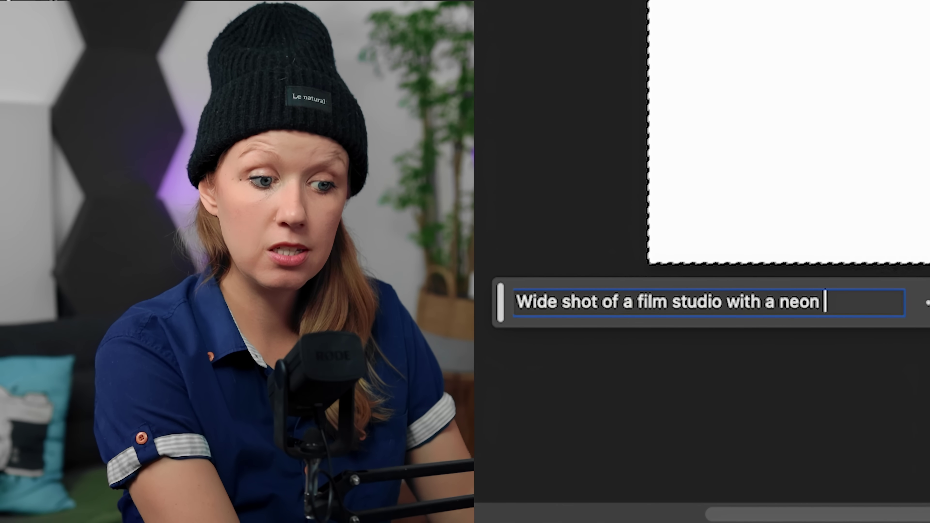
{"action": "type", "text": "sign \"GA"}
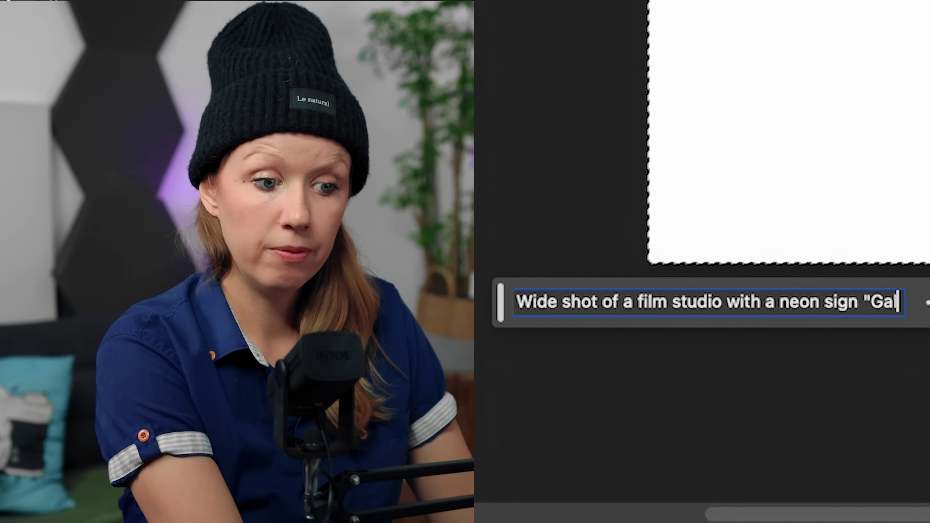
{"action": "type", "text": "L\""}
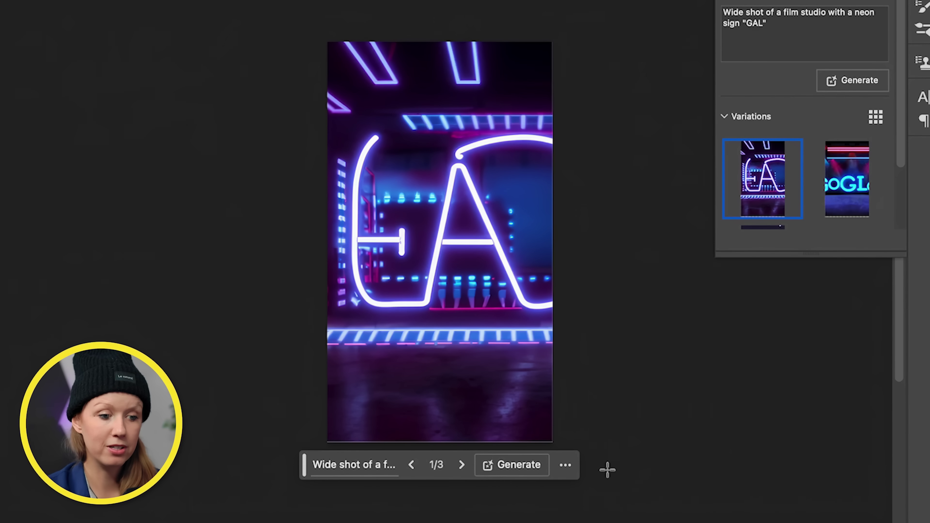
Compare the second and third generated variations, then reopen the prompt for editing.
{"action": "scroll", "coordinate": [496, 242], "scroll_direction": "up", "scroll_amount": 1}
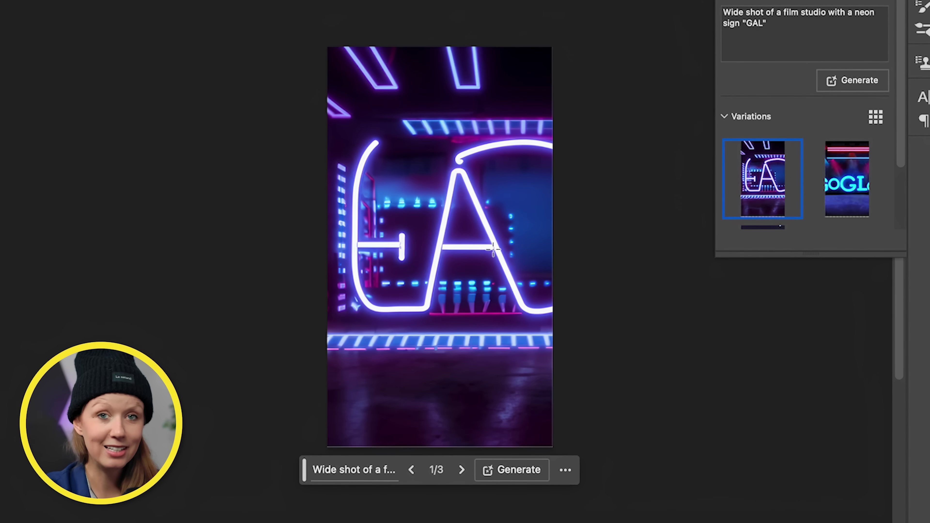
{"action": "scroll", "coordinate": [847, 196], "scroll_direction": "down", "scroll_amount": 2}
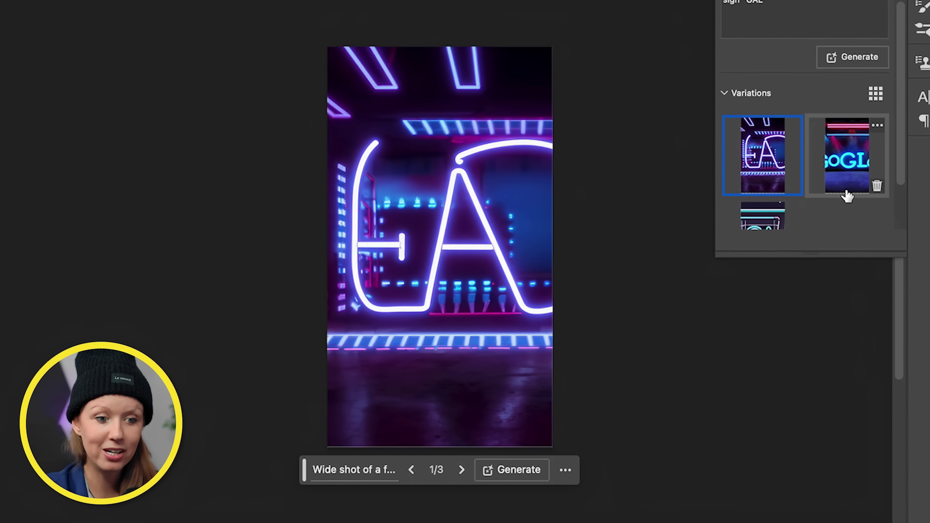
{"action": "left_click", "coordinate": [843, 149]}
{"action": "left_click", "coordinate": [762, 207]}
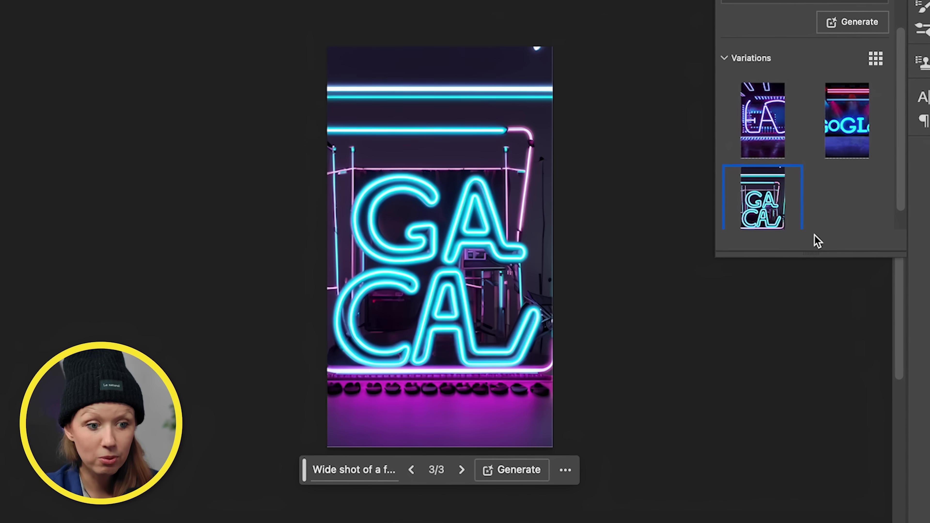
{"action": "scroll", "coordinate": [816, 238], "scroll_direction": "down", "scroll_amount": 1}
{"action": "left_click", "coordinate": [370, 447]}
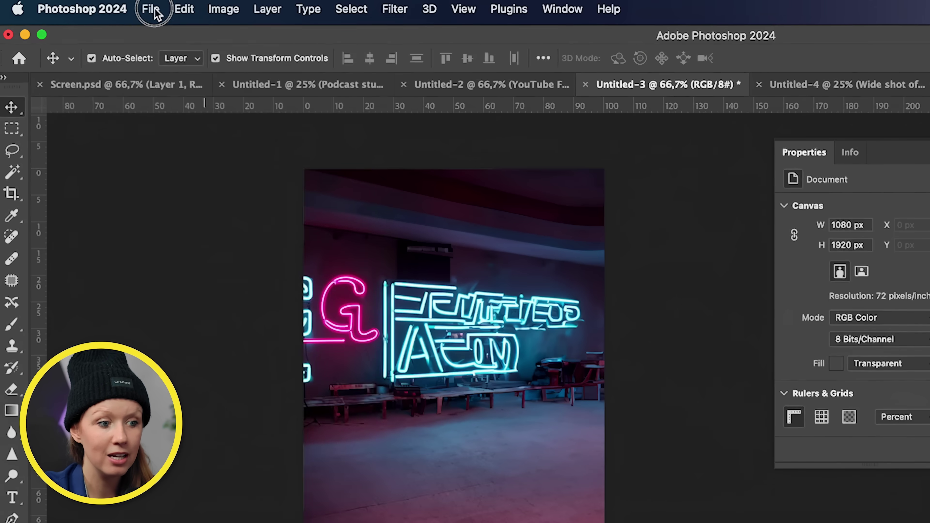
Quick Export the background as v14.png in Backgrounds and import it into the After Effects project.
{"action": "left_click", "coordinate": [151, 8]}
{"action": "mouse_move", "coordinate": [209, 279]}
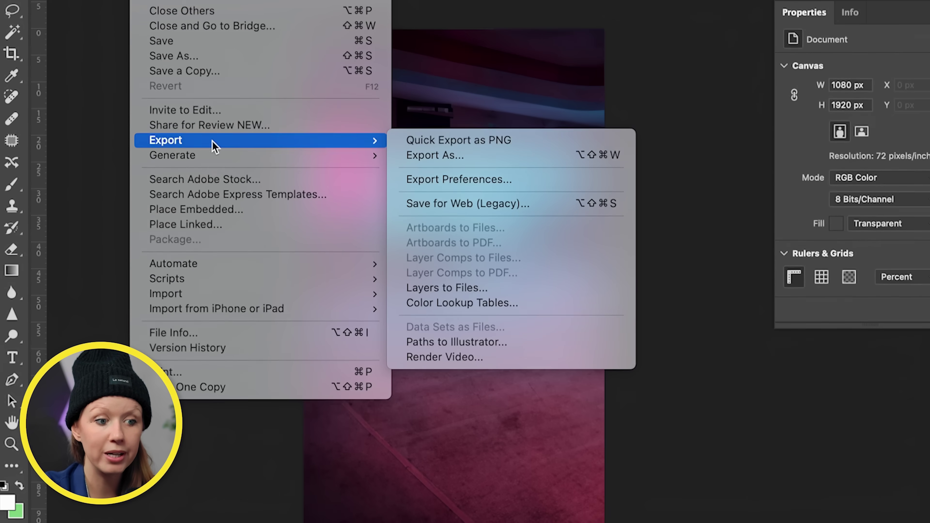
{"action": "left_click", "coordinate": [427, 140]}
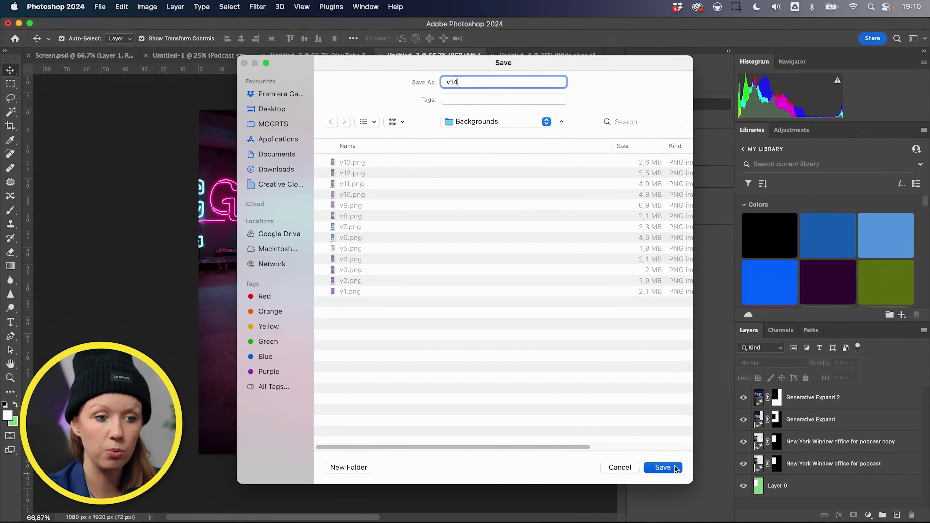
{"action": "left_click", "coordinate": [663, 467]}
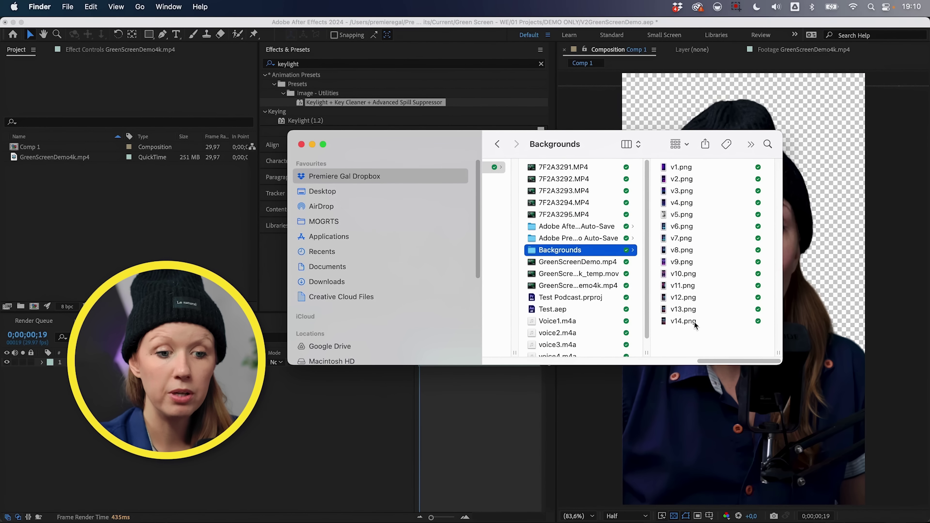
{"action": "left_click_drag", "start_coordinate": [683, 321], "coordinate": [88, 213]}
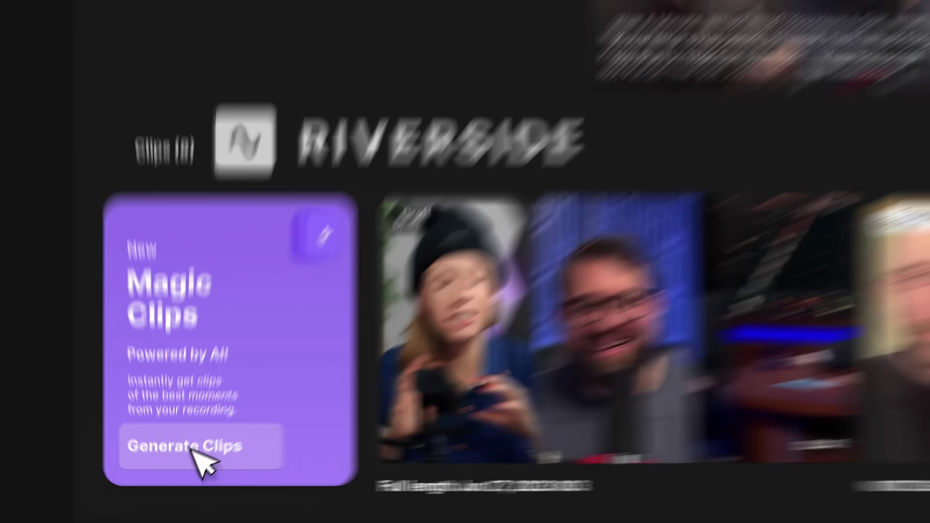
Start Magic Clips generation, then upload the new video and generate its Magic Clips.
{"action": "left_click", "coordinate": [178, 475]}
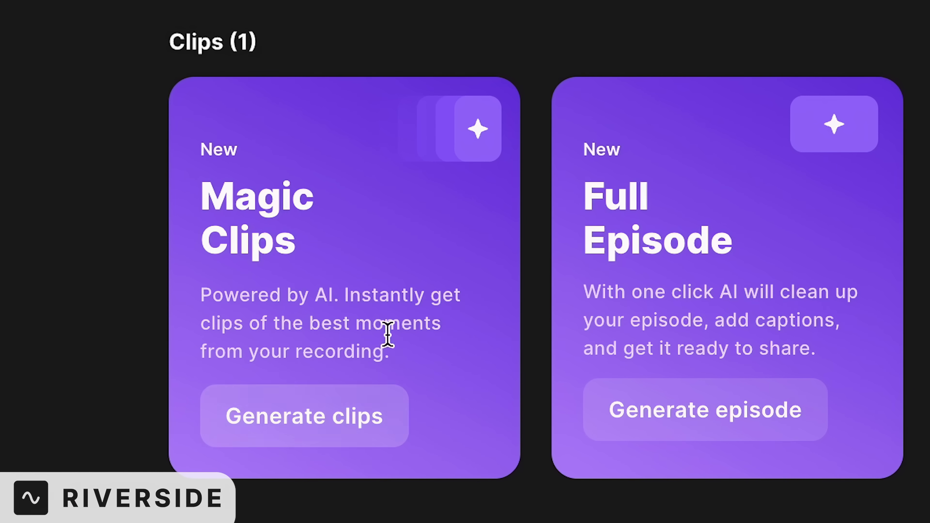
{"action": "left_click", "coordinate": [331, 413]}
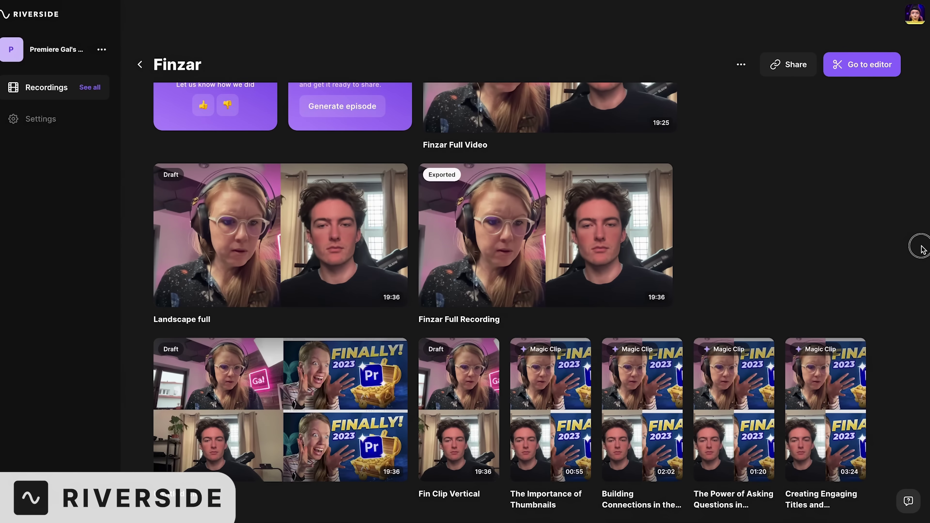
{"action": "scroll", "coordinate": [465, 293], "scroll_direction": "down", "scroll_amount": 3}
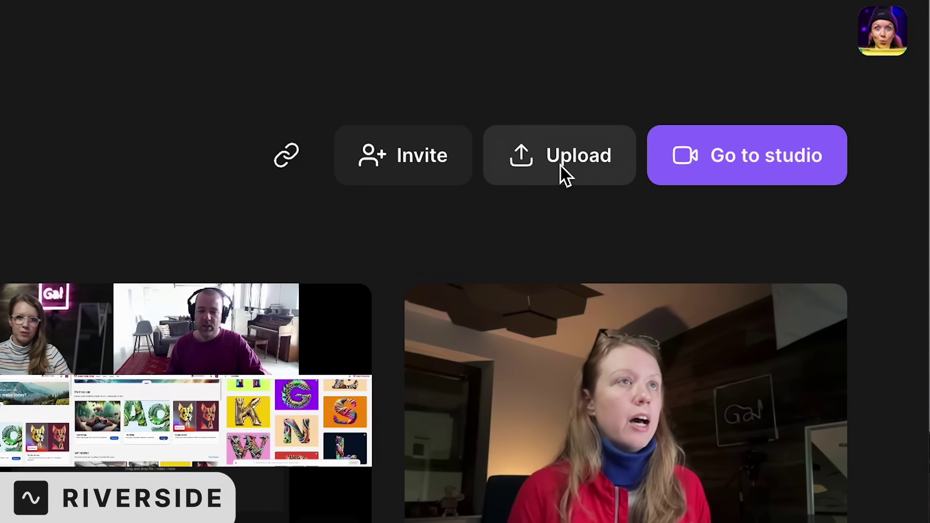
{"action": "left_click", "coordinate": [566, 173]}
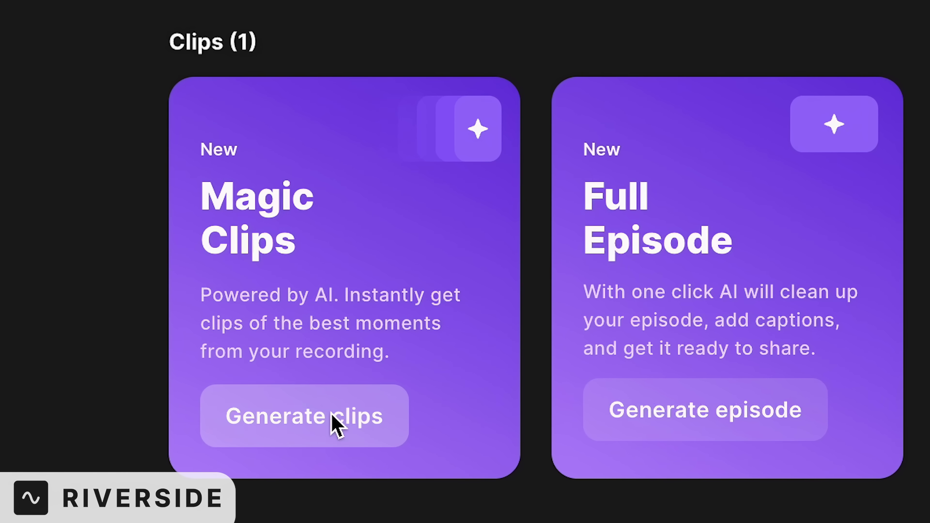
{"action": "left_click", "coordinate": [332, 414]}
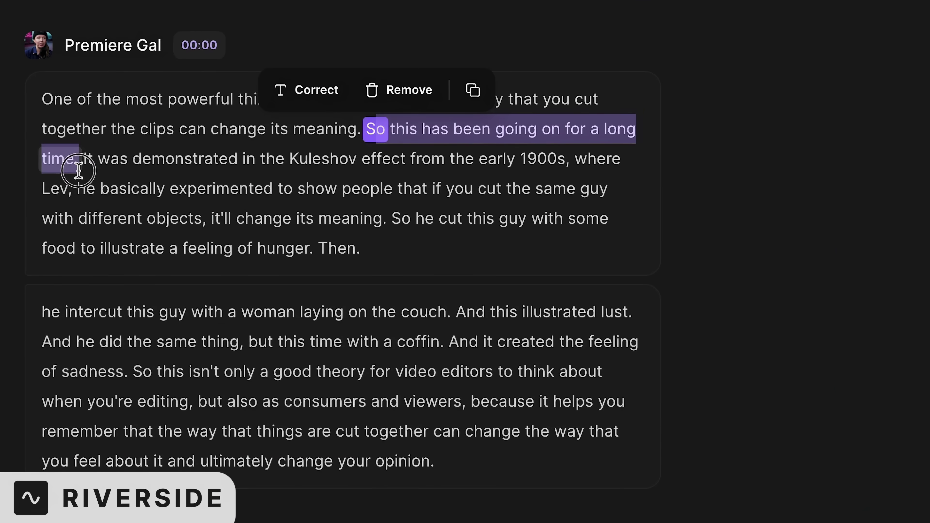
Delete the sentence 'So this has been going on', then try 1:1 and 16:9 before keeping 9:16.
{"action": "left_click_drag", "start_coordinate": [79, 171], "coordinate": [80, 171]}
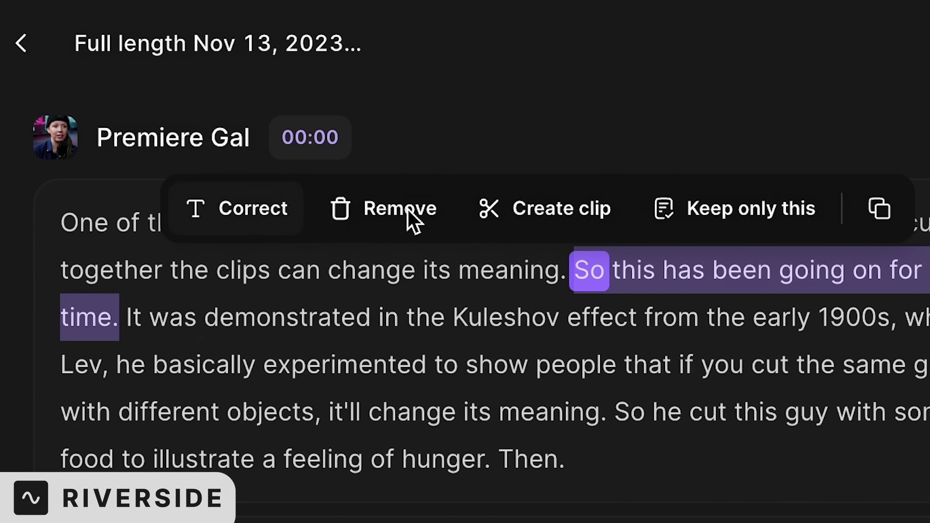
{"action": "left_click", "coordinate": [390, 216]}
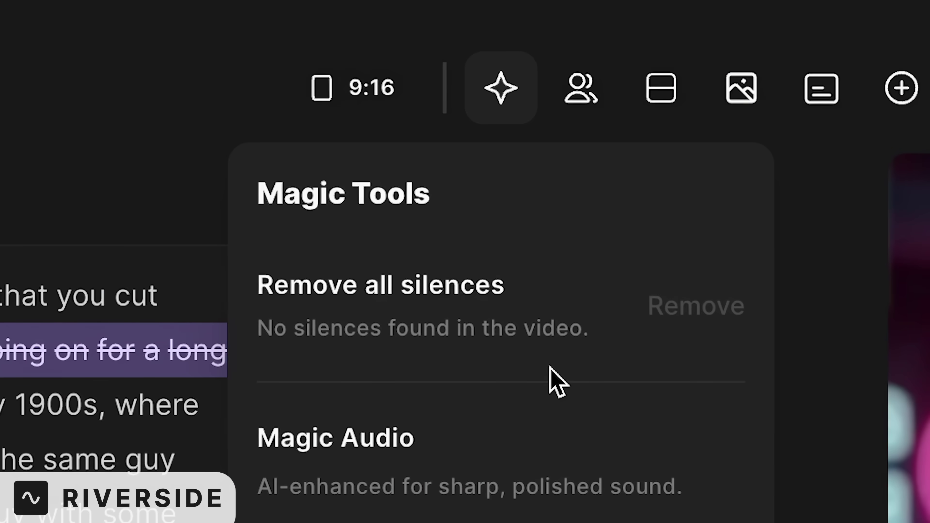
{"action": "left_click", "coordinate": [351, 88]}
{"action": "left_click", "coordinate": [268, 75]}
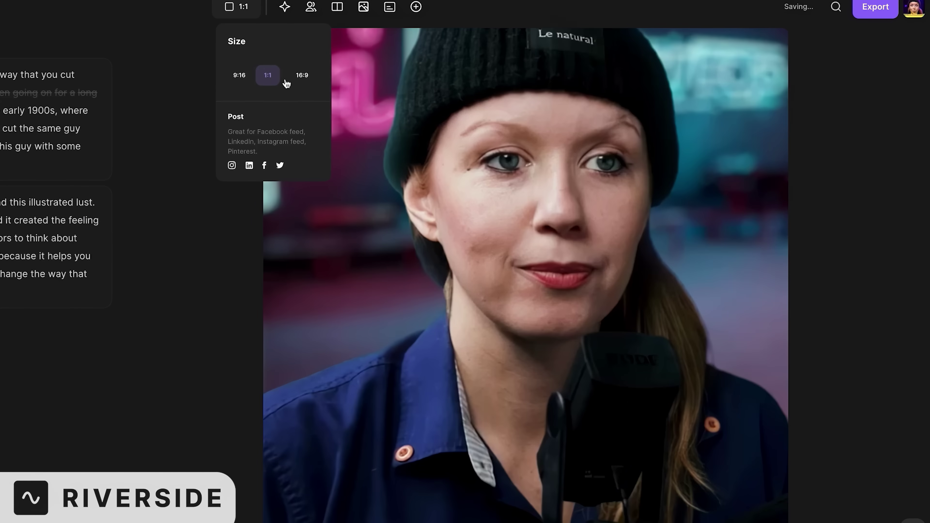
{"action": "left_click", "coordinate": [302, 75]}
{"action": "left_click", "coordinate": [239, 77]}
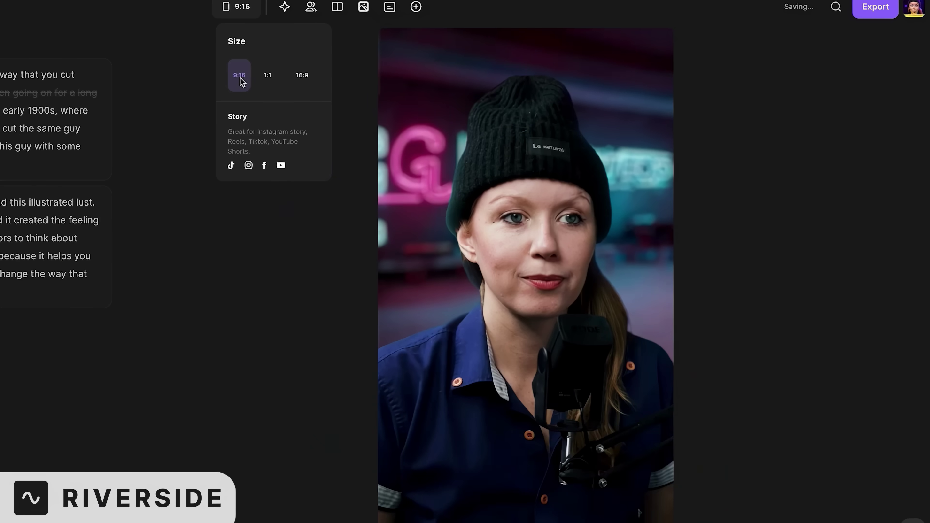
Use the grid-with-gaps layout and dark pink gradient background, then play the edit from the start.
{"action": "left_click", "coordinate": [337, 6]}
{"action": "left_click", "coordinate": [330, 69]}
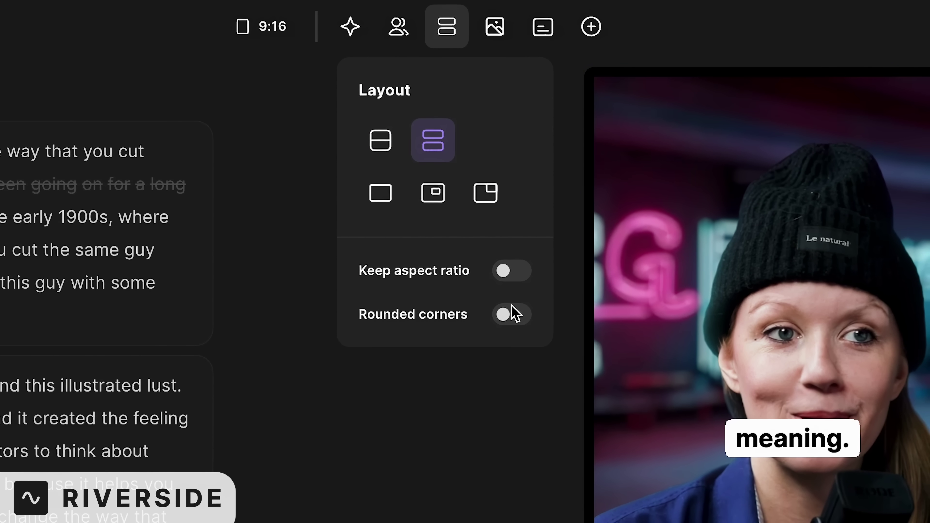
{"action": "left_click", "coordinate": [495, 27]}
{"action": "left_click", "coordinate": [539, 244]}
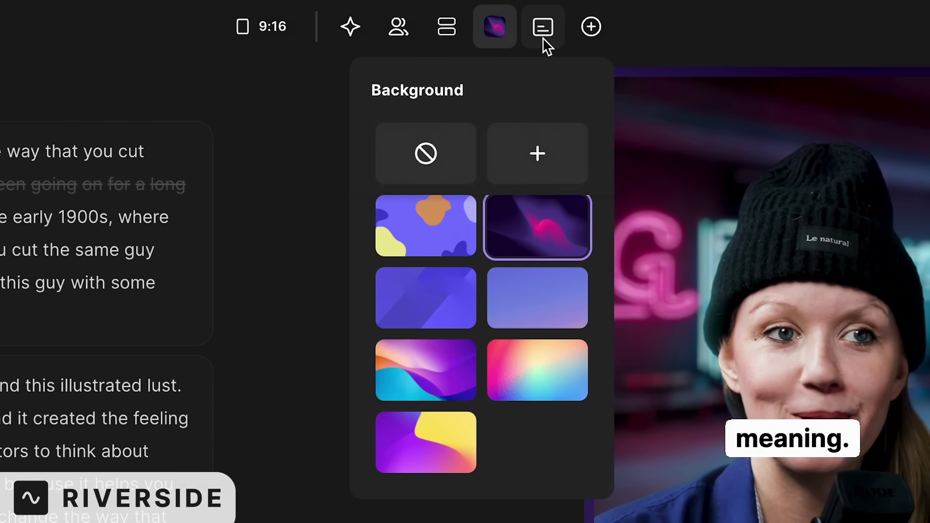
{"action": "left_click", "coordinate": [773, 448]}
{"action": "left_click", "coordinate": [336, 505]}
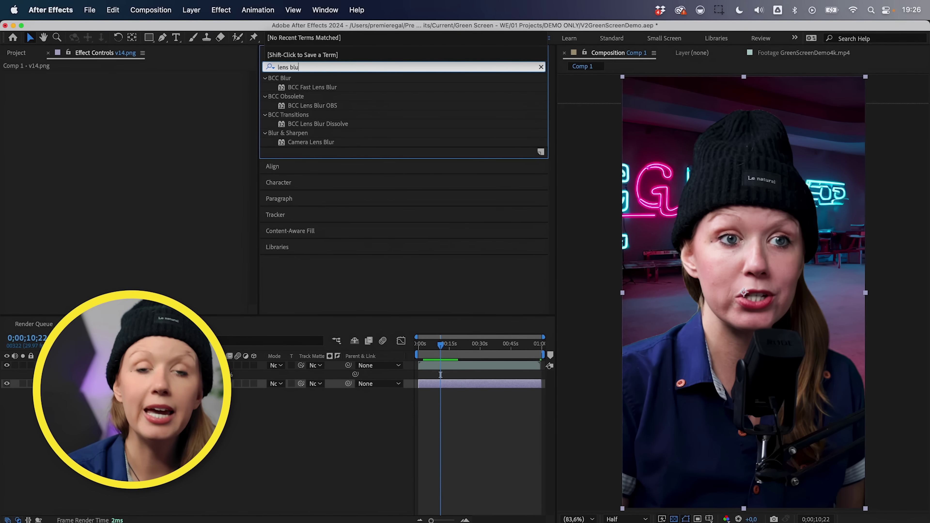
Apply Camera Lens Blur to v14.png with a Blur Radius of 20.
{"action": "left_click", "coordinate": [322, 143]}
{"action": "double_click", "coordinate": [468, 216]}
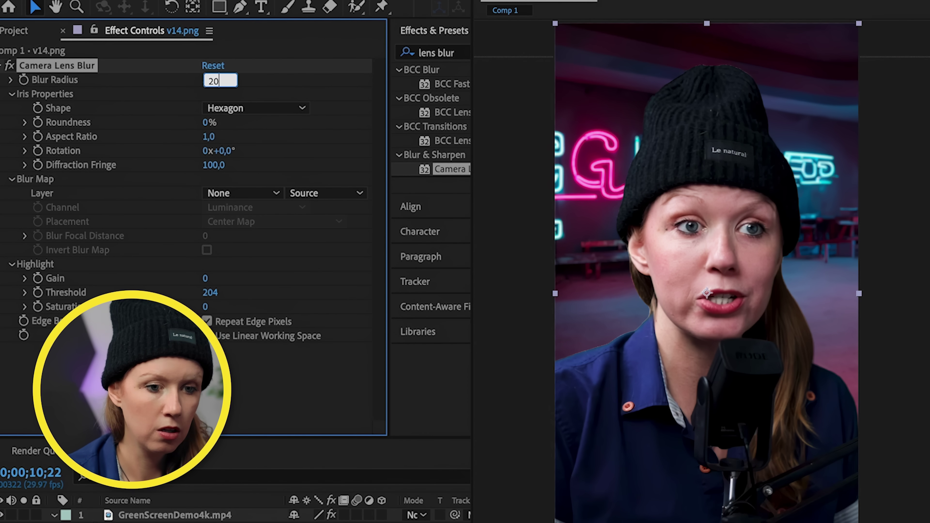
{"action": "type", "text": "20"}
{"action": "key", "text": "Return"}
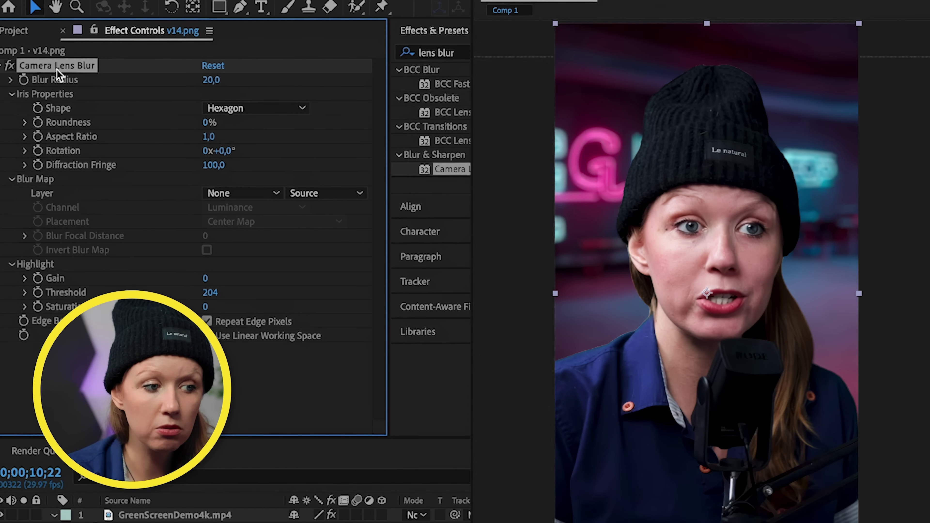
Scrub the Blur Radius slider up sharply, then back down to about 20.
{"action": "left_click", "coordinate": [11, 79]}
{"action": "left_click", "coordinate": [97, 104]}
{"action": "left_click_drag", "start_coordinate": [83, 110], "coordinate": [182, 115]}
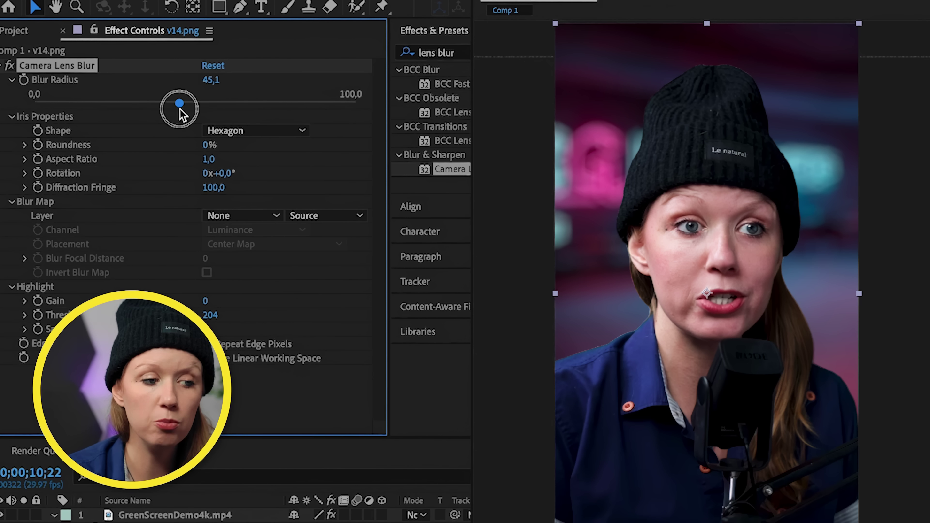
{"action": "left_click_drag", "start_coordinate": [119, 108], "coordinate": [102, 108]}
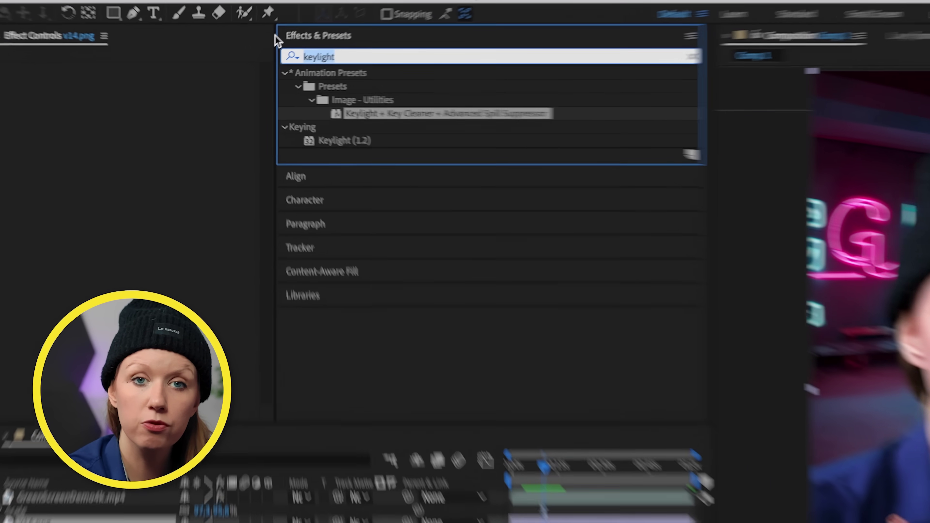
Find 'crate' and drop Crate's Light Wrap onto GreenScreenDemo4k.mp4 below Key Cleaner.
{"action": "type", "text": "crate"}
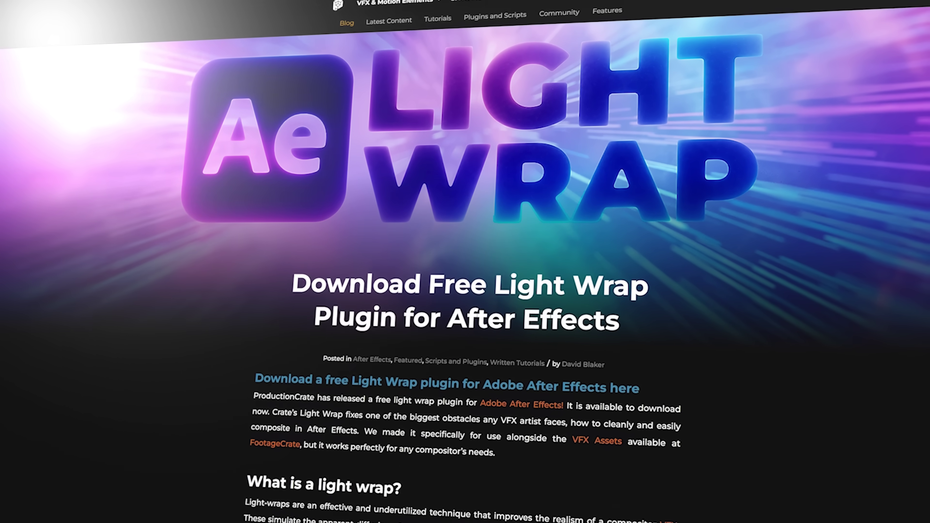
{"action": "left_click_drag", "start_coordinate": [534, 124], "coordinate": [440, 314]}
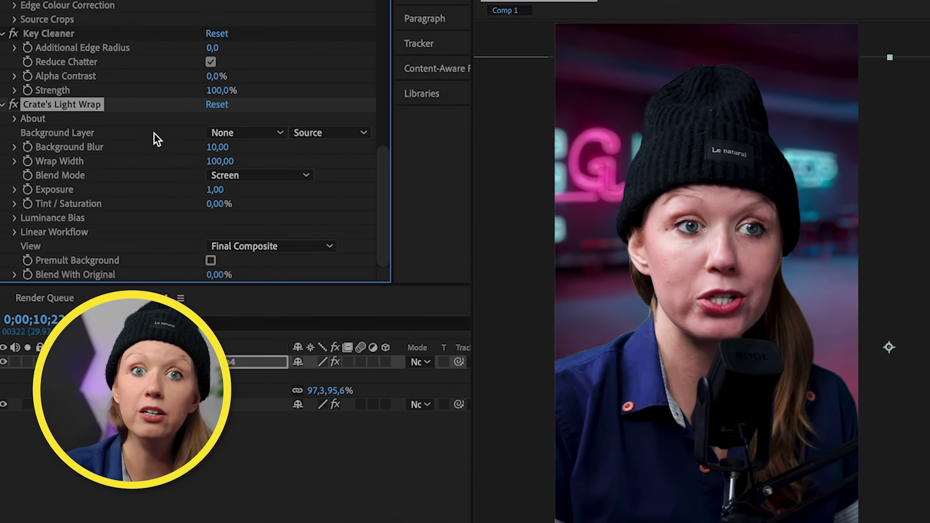
Set the light wrap's Background Layer to v14.png, Background Blur 135.42 and Wrap Width 57.29.
{"action": "left_click", "coordinate": [220, 136]}
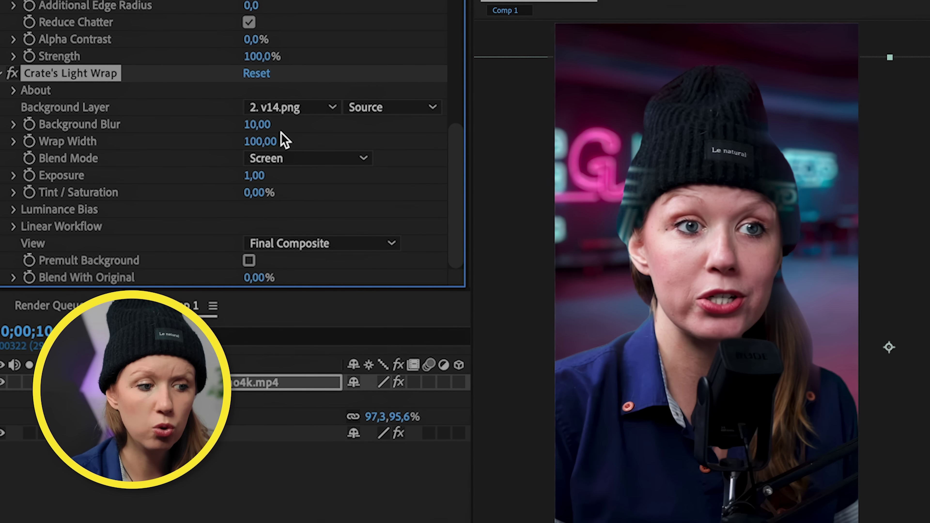
{"action": "left_click", "coordinate": [14, 125]}
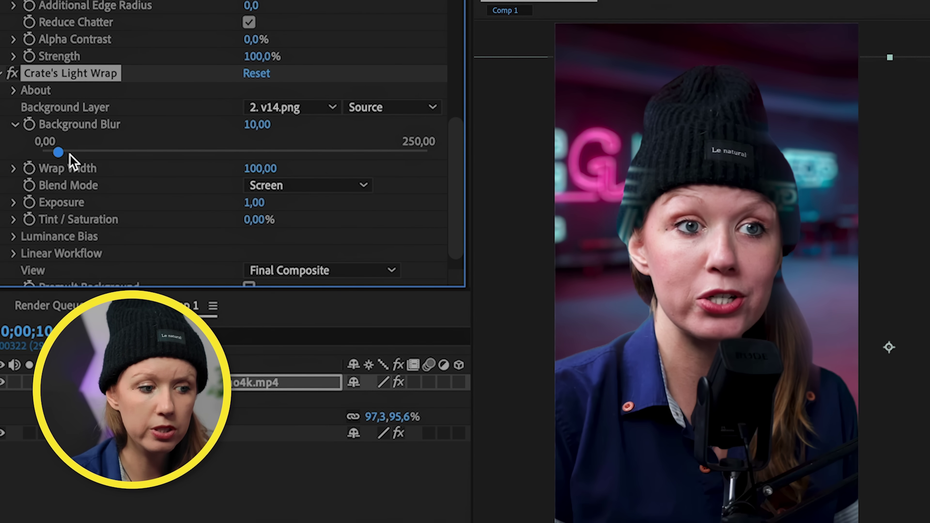
{"action": "left_click", "coordinate": [233, 172]}
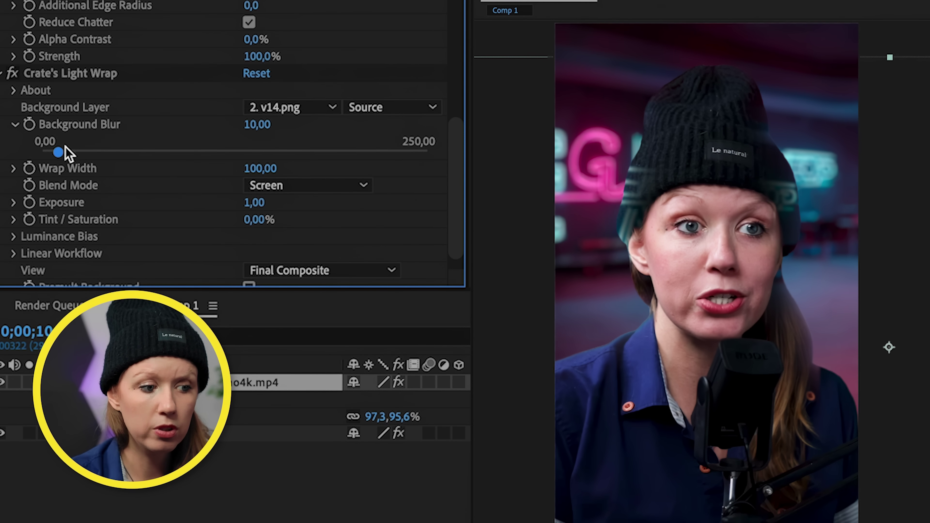
{"action": "left_click_drag", "start_coordinate": [66, 150], "coordinate": [254, 161]}
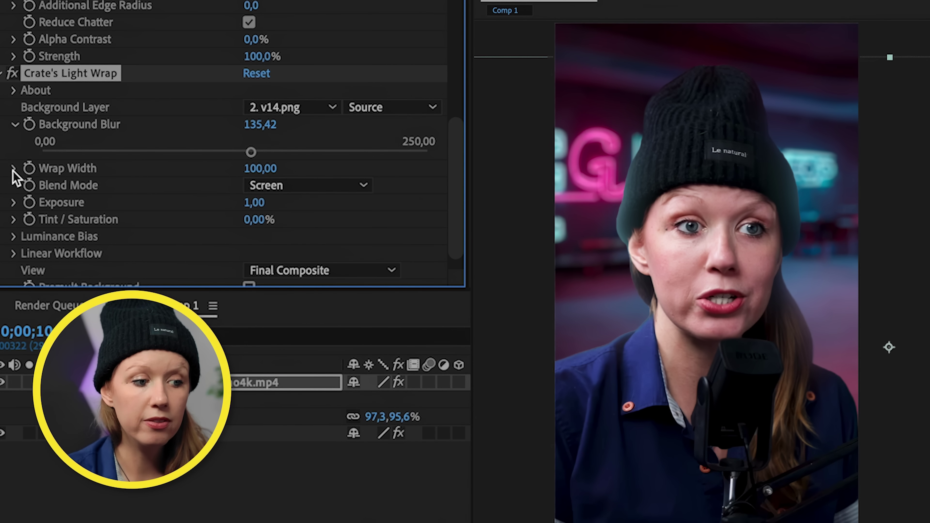
{"action": "left_click", "coordinate": [14, 169]}
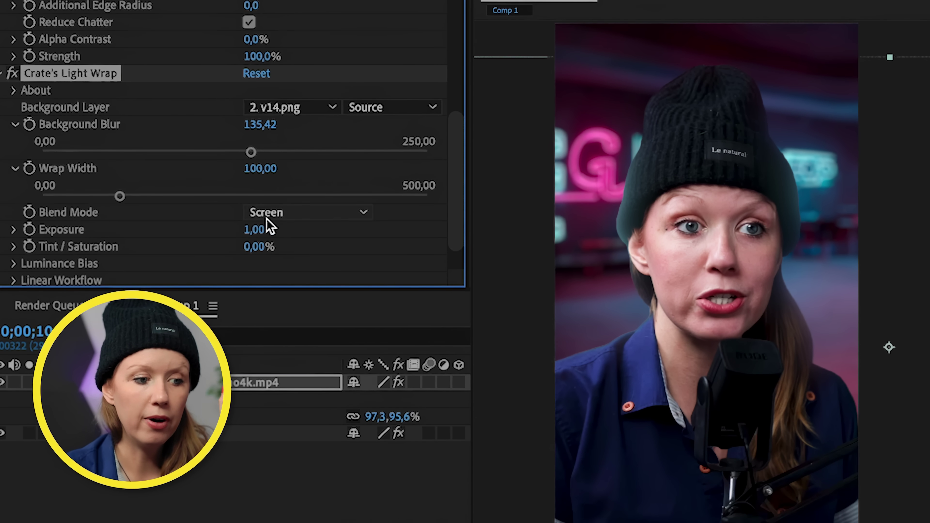
{"action": "left_click_drag", "start_coordinate": [120, 197], "coordinate": [86, 197]}
{"action": "scroll", "coordinate": [202, 220], "scroll_direction": "down", "scroll_amount": 3}
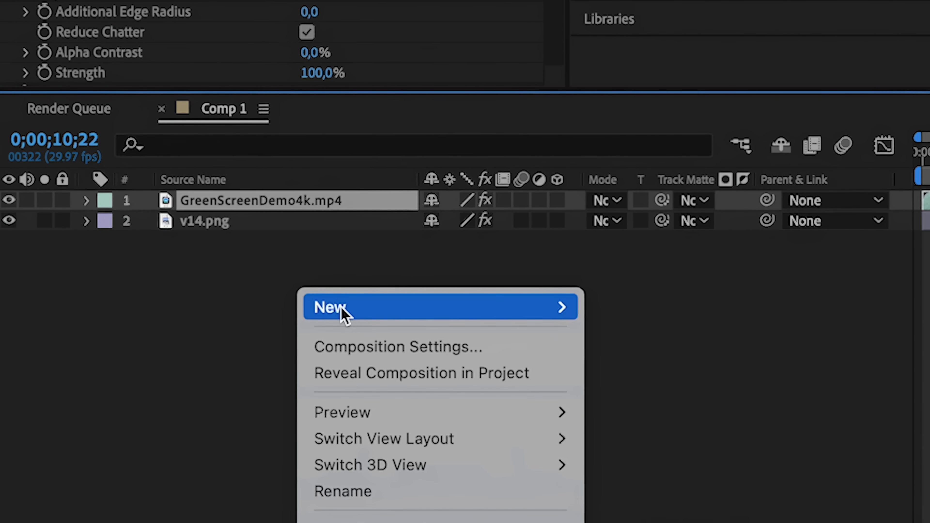
Add a new adjustment layer to Comp 1 and bring up the AtomX extension.
{"action": "mouse_move", "coordinate": [344, 316]}
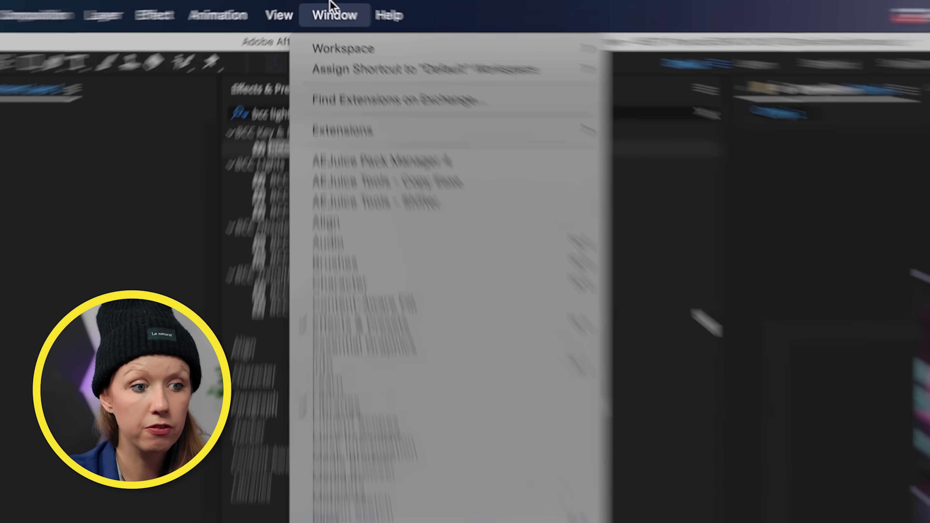
{"action": "mouse_move", "coordinate": [371, 175]}
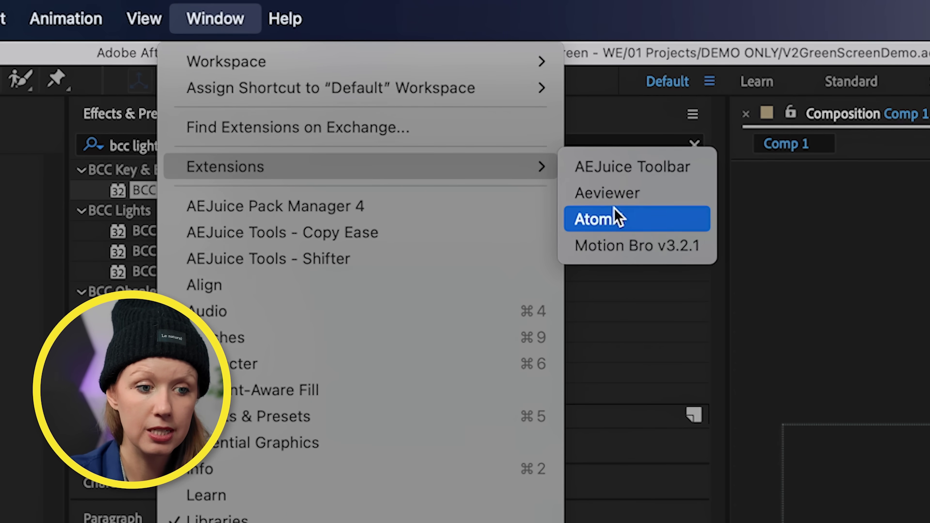
{"action": "left_click", "coordinate": [615, 214]}
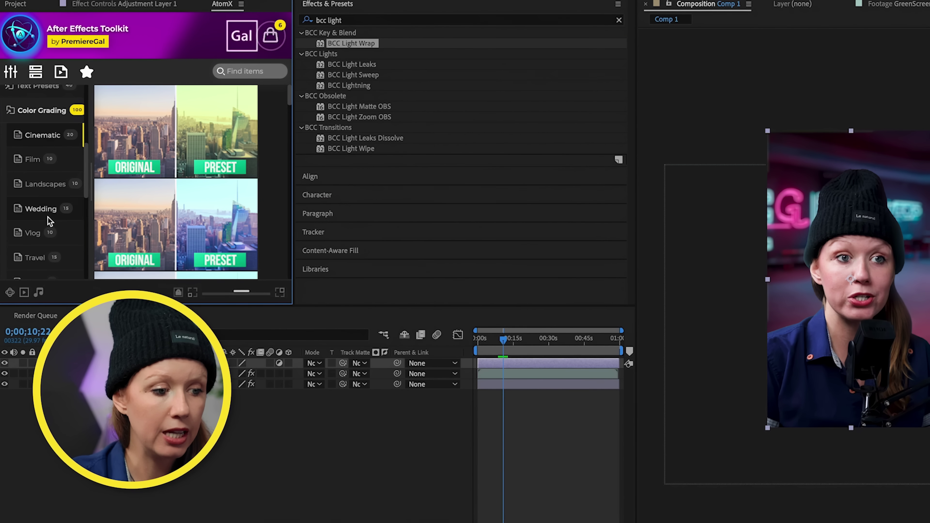
Apply the Romantic - 05 colour preset from AtomX's Romantic category.
{"action": "scroll", "coordinate": [51, 220], "scroll_direction": "down", "scroll_amount": 4}
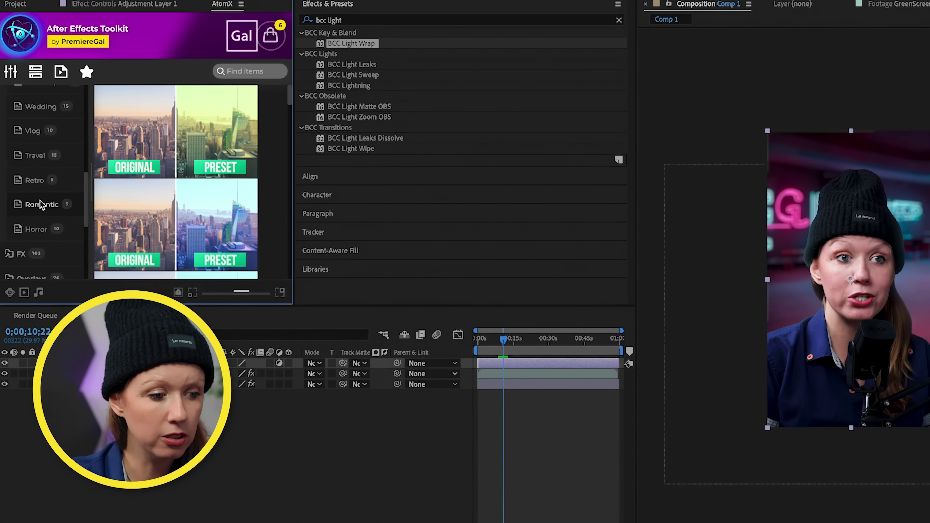
{"action": "left_click", "coordinate": [40, 205]}
{"action": "mouse_move", "coordinate": [235, 201]}
{"action": "scroll", "coordinate": [231, 216], "scroll_direction": "down", "scroll_amount": 5}
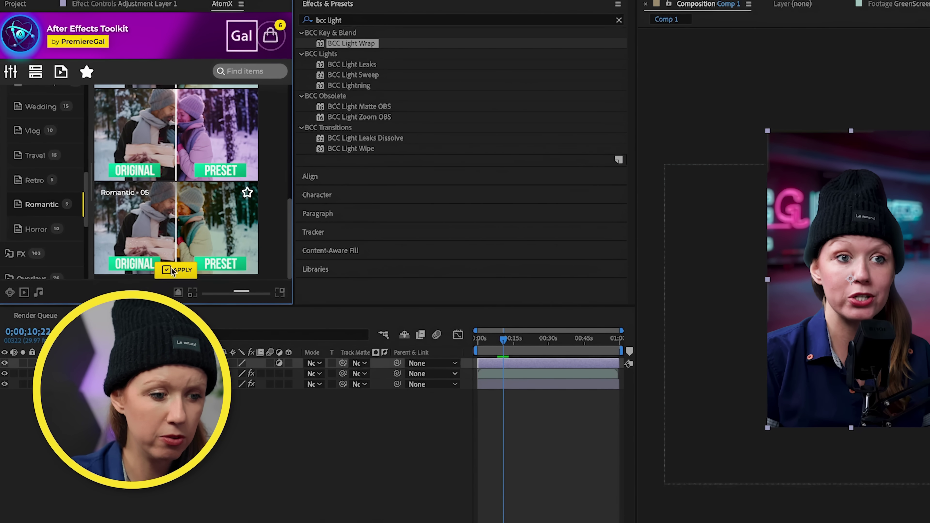
{"action": "left_click", "coordinate": [172, 272]}
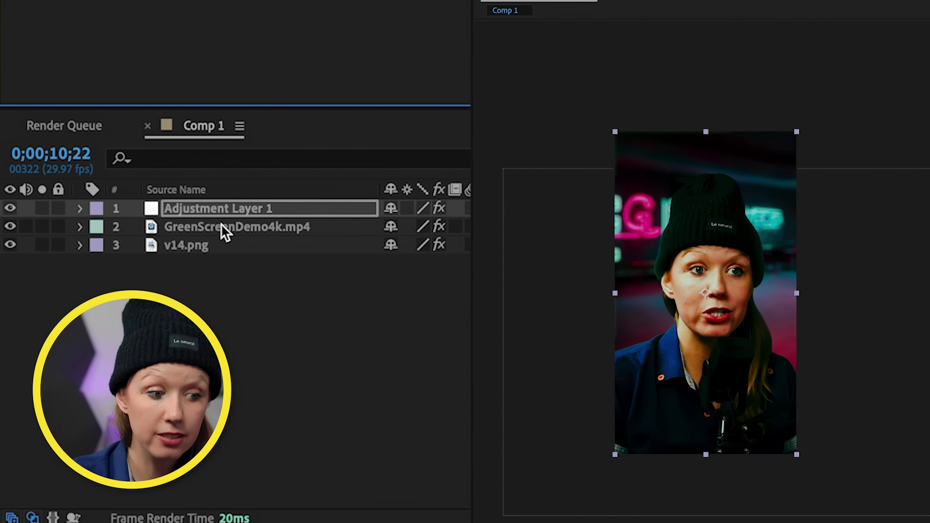
Lower Adjustment Layer 1's opacity to 36%, then hide it to compare with the ungraded shot.
{"action": "left_click", "coordinate": [197, 213]}
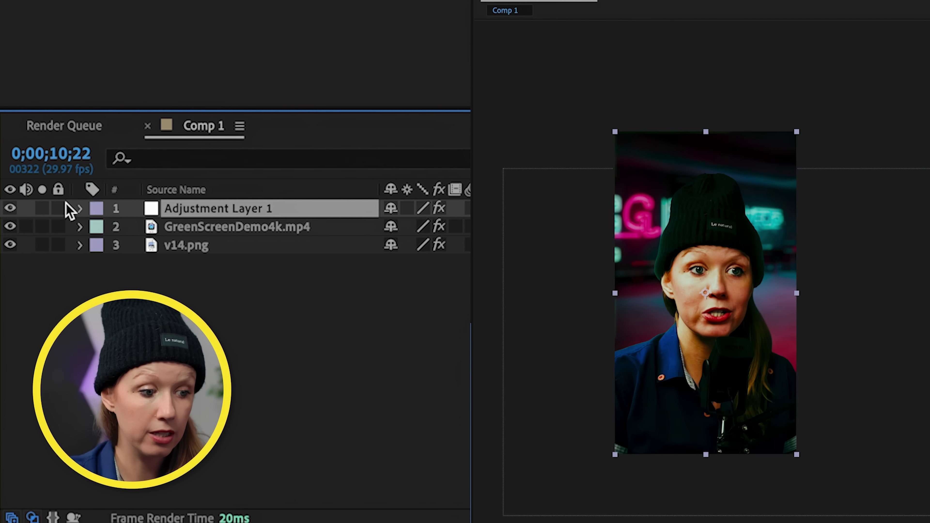
{"action": "left_click", "coordinate": [79, 209]}
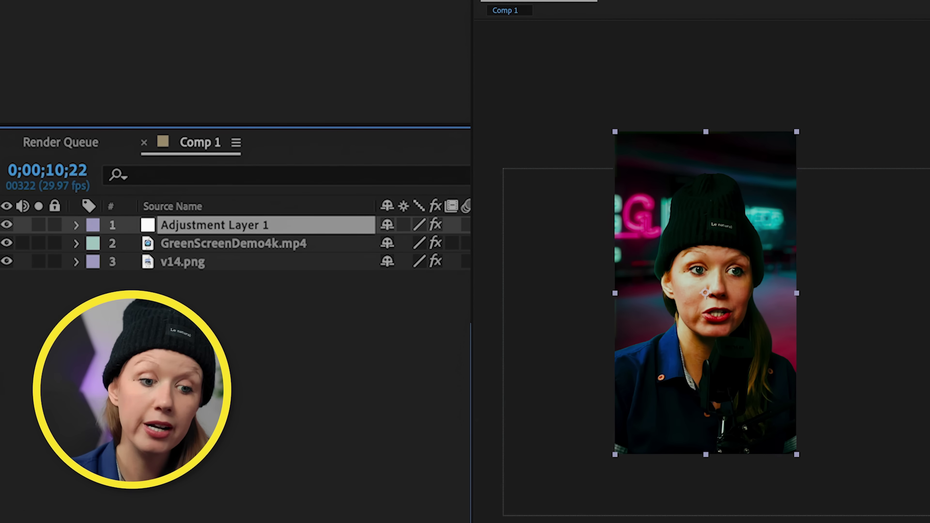
{"action": "key", "text": "t"}
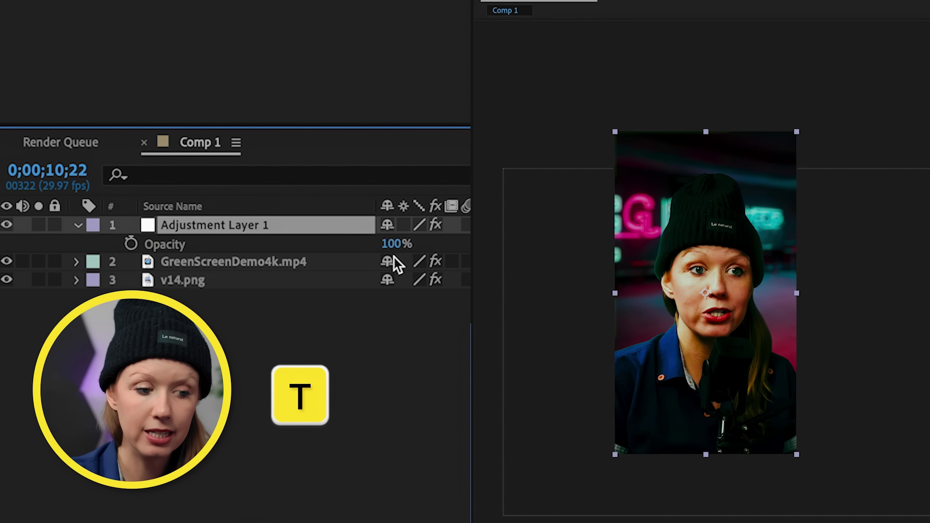
{"action": "left_click_drag", "start_coordinate": [394, 245], "coordinate": [321, 243]}
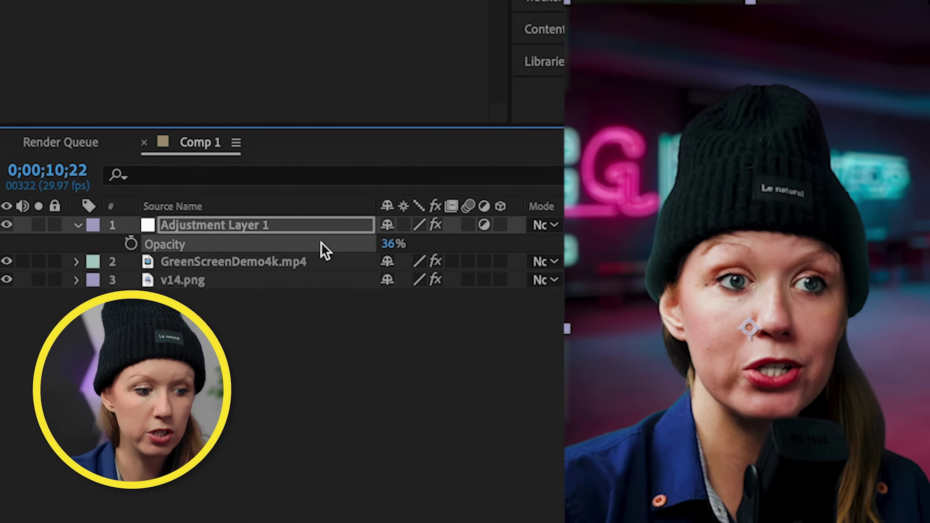
{"action": "left_click", "coordinate": [7, 225]}
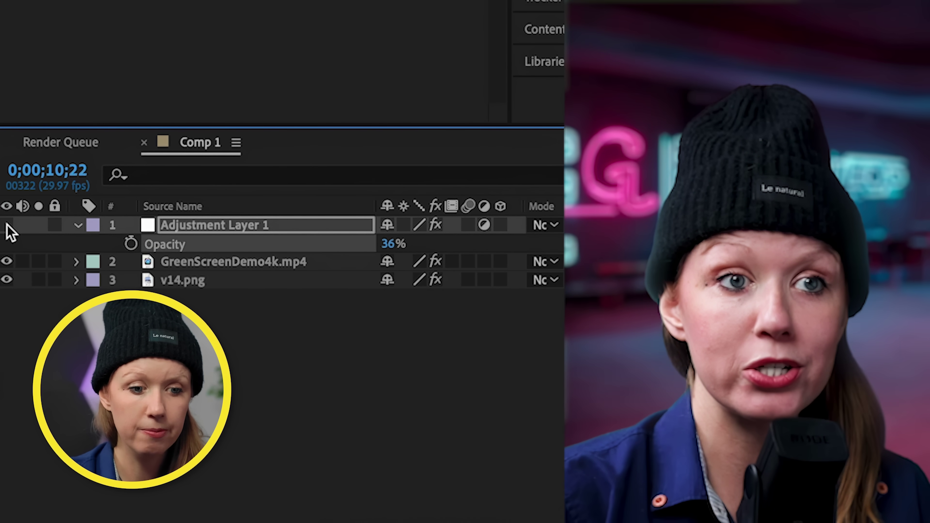